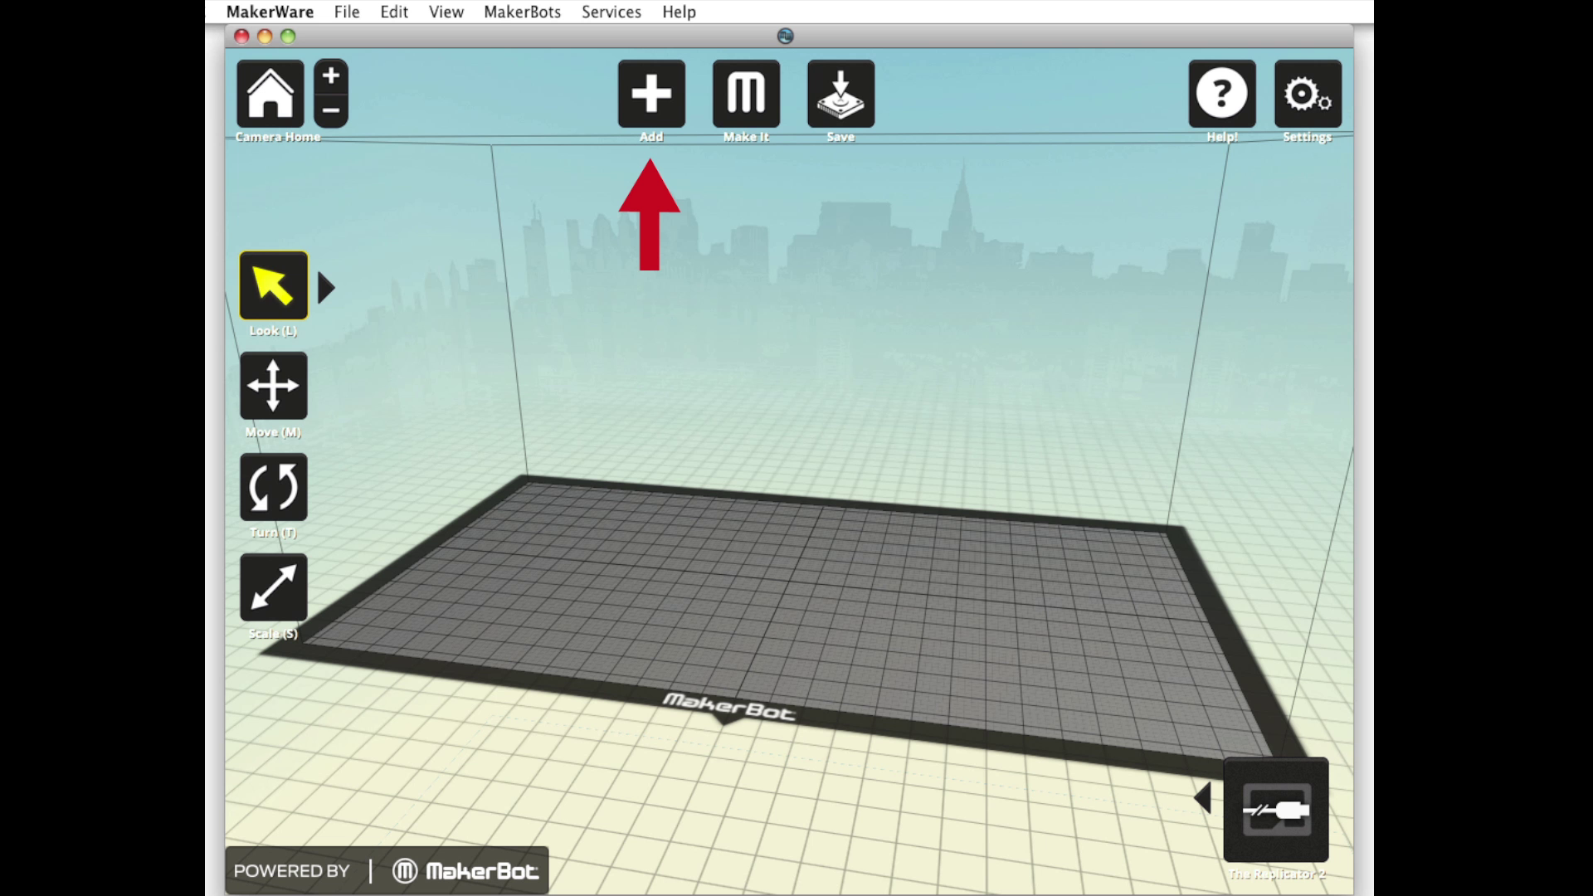
- Add FlatIron.stl from the Things folder onto the build plate
click(646, 106)
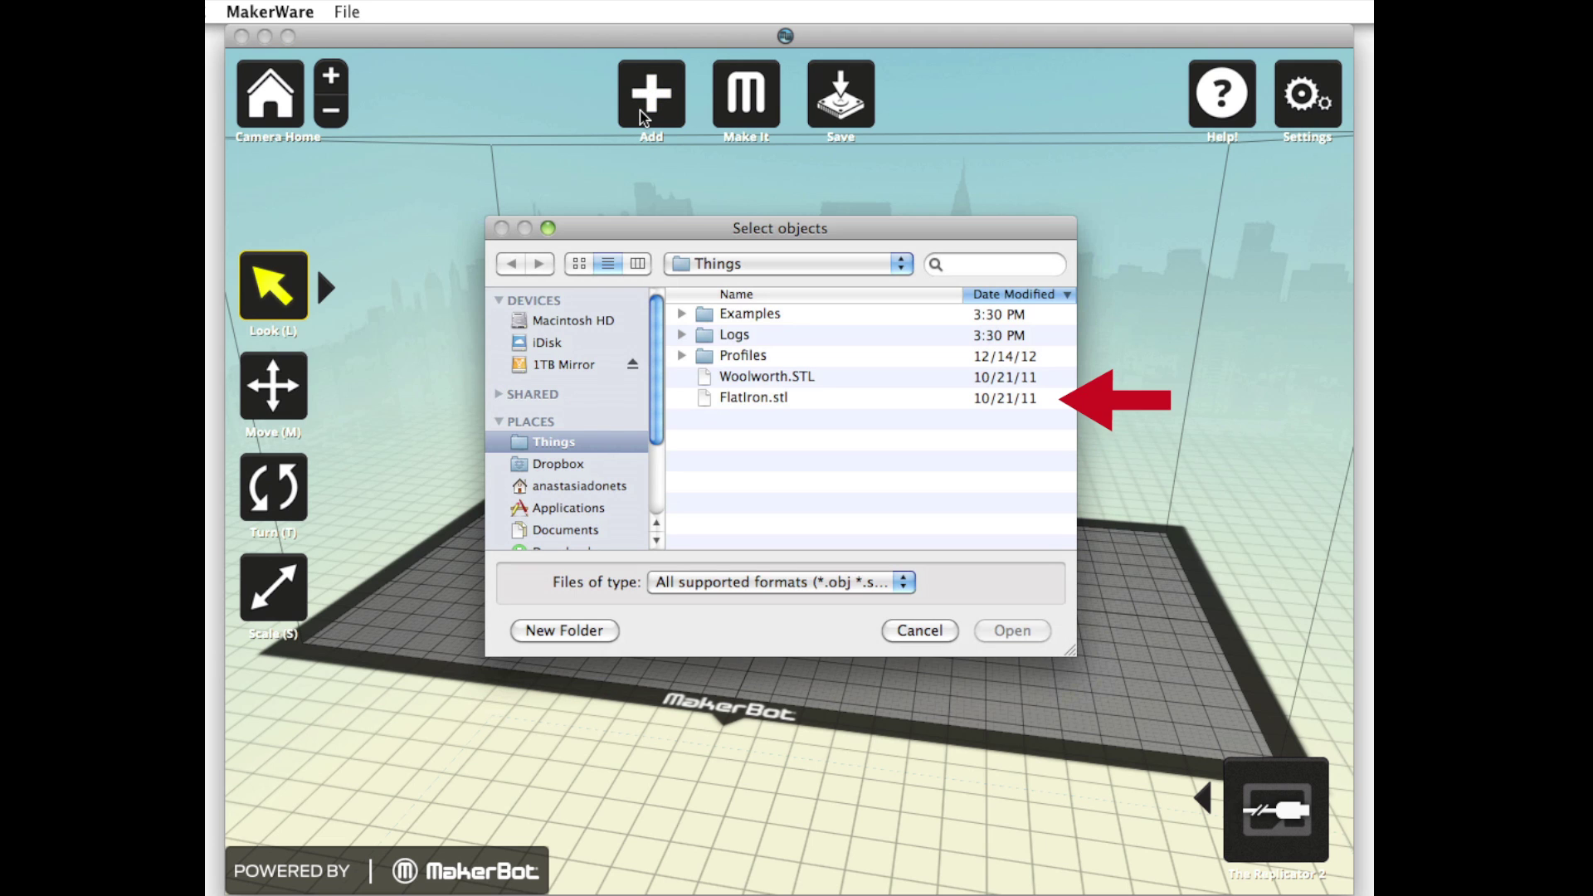
click(731, 398)
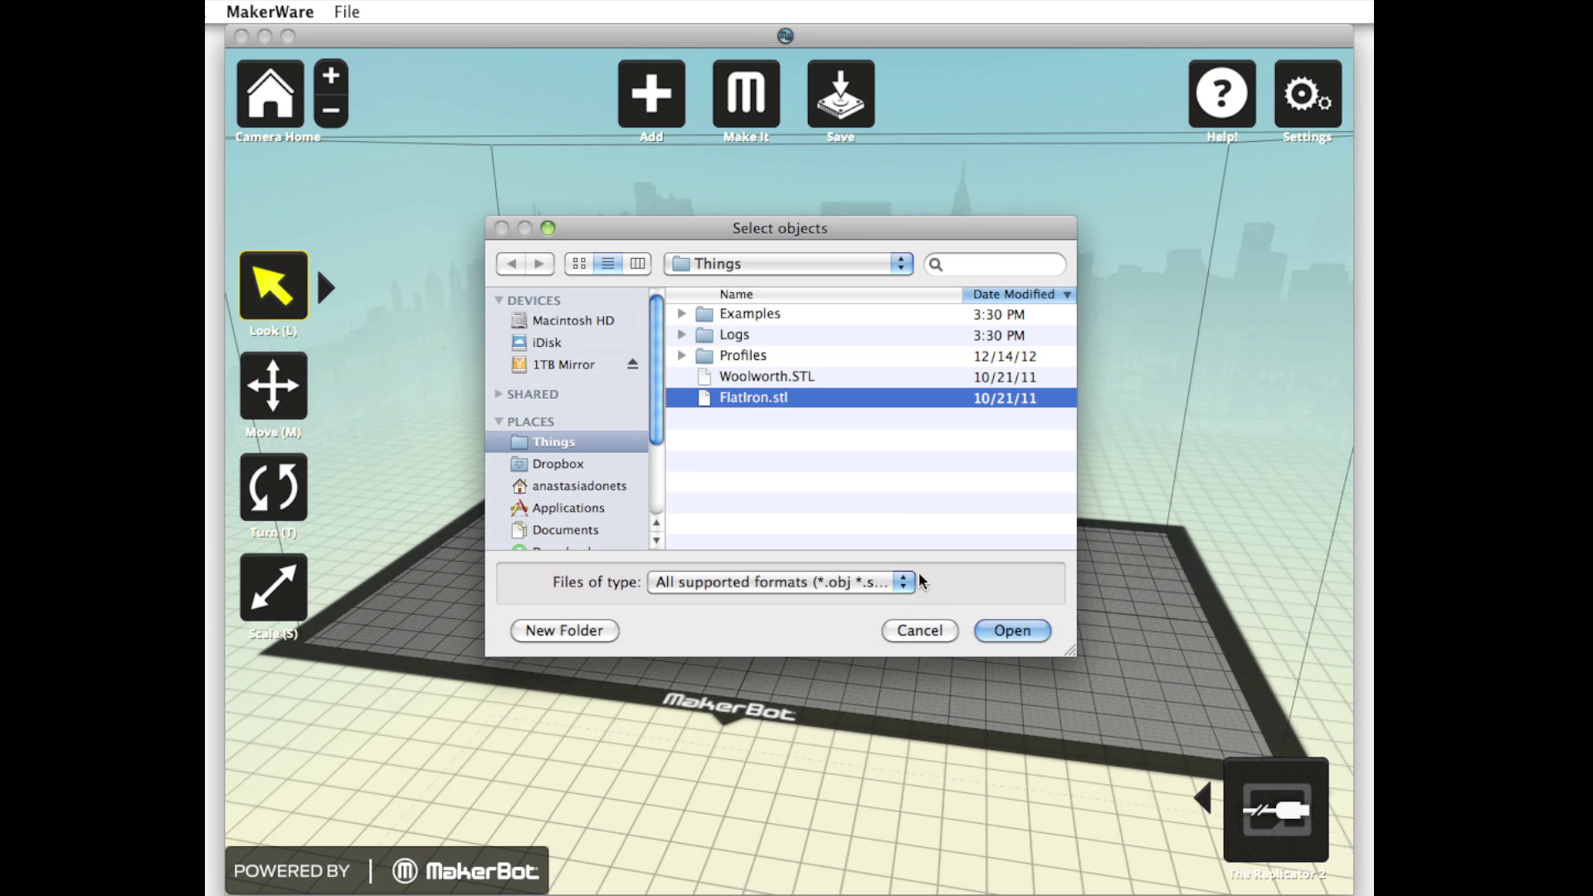
click(1004, 631)
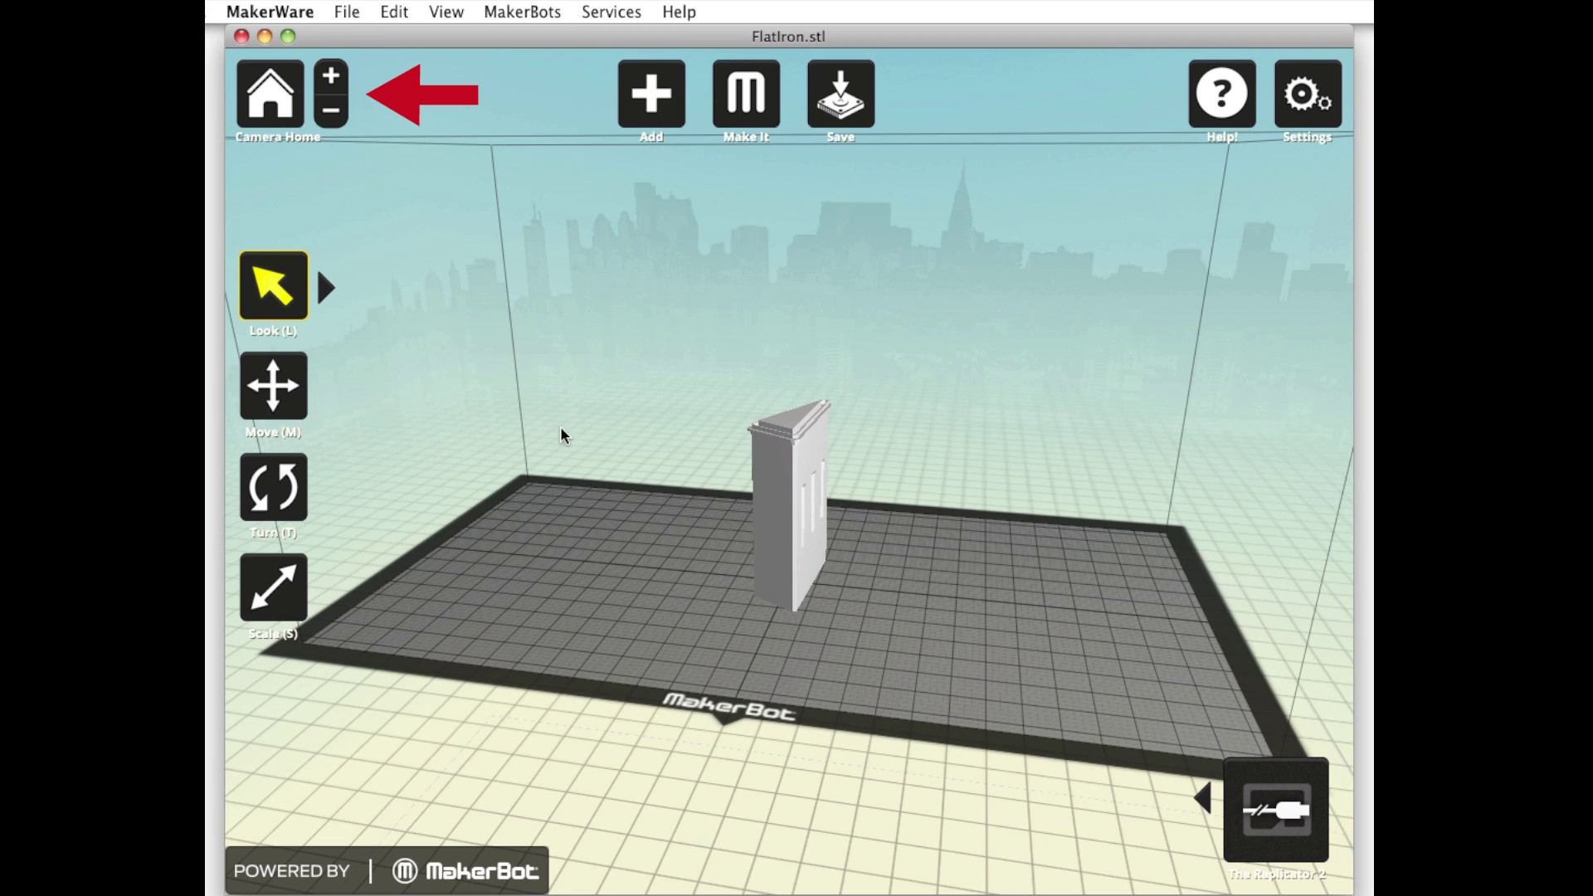
click(340, 83)
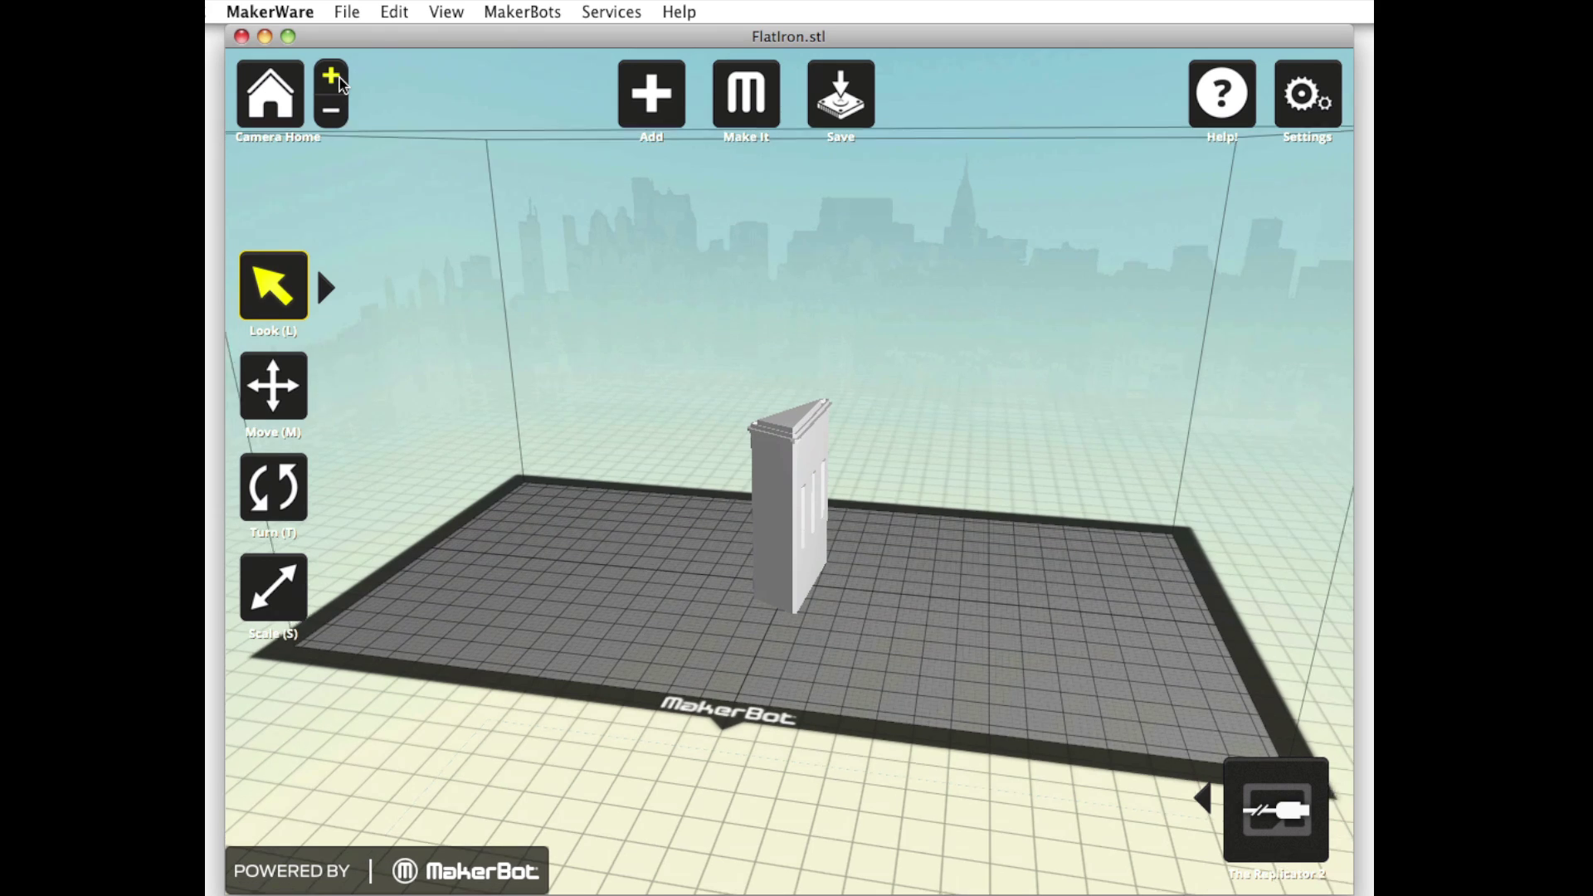
click(335, 112)
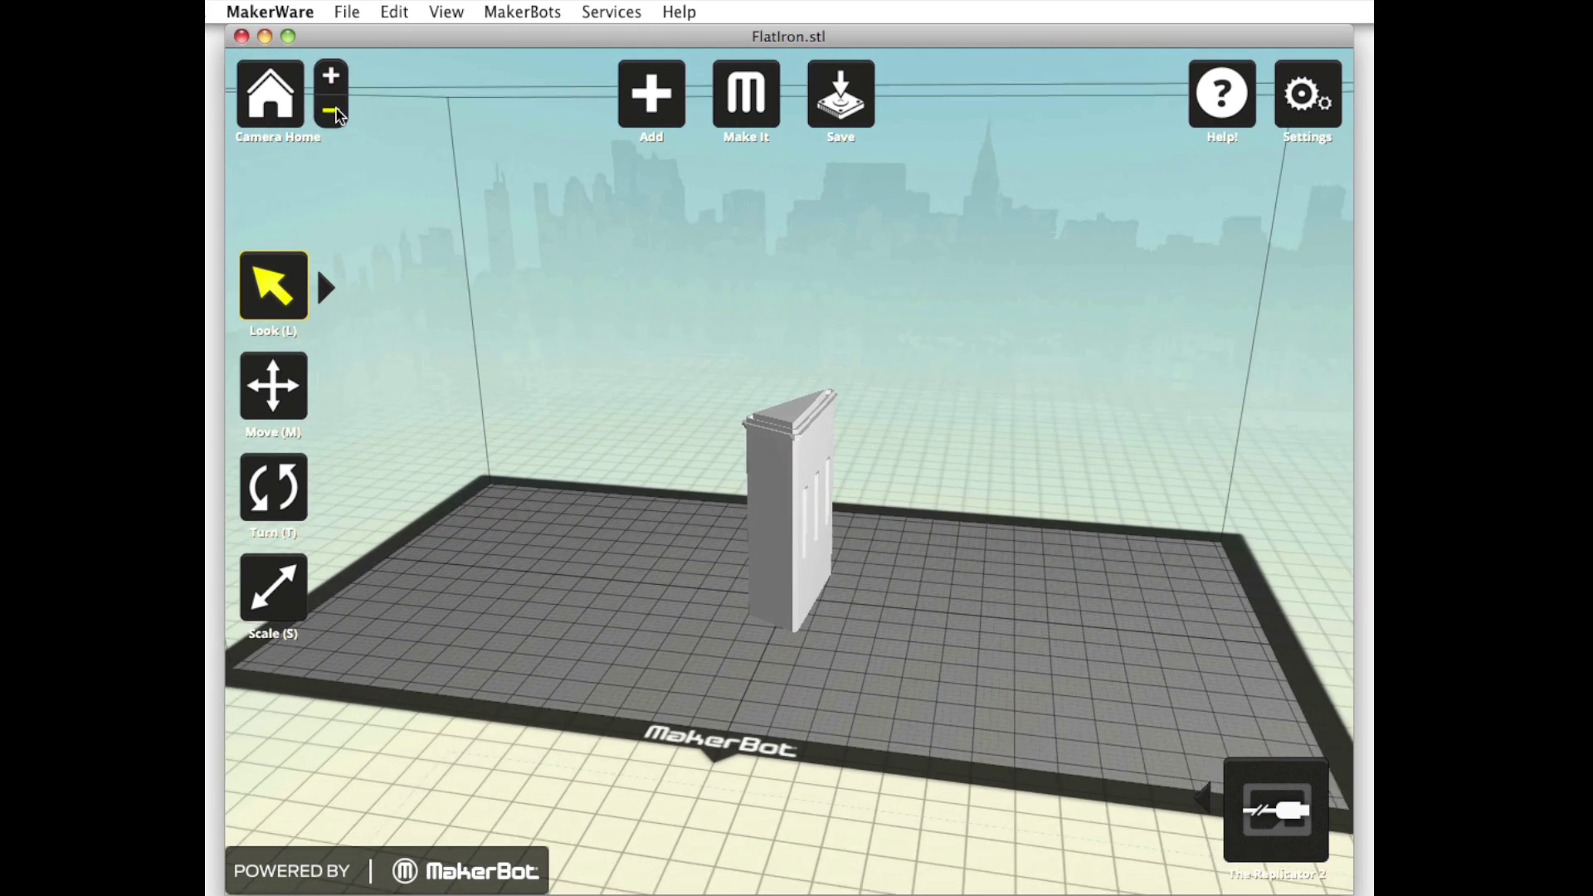
click(335, 113)
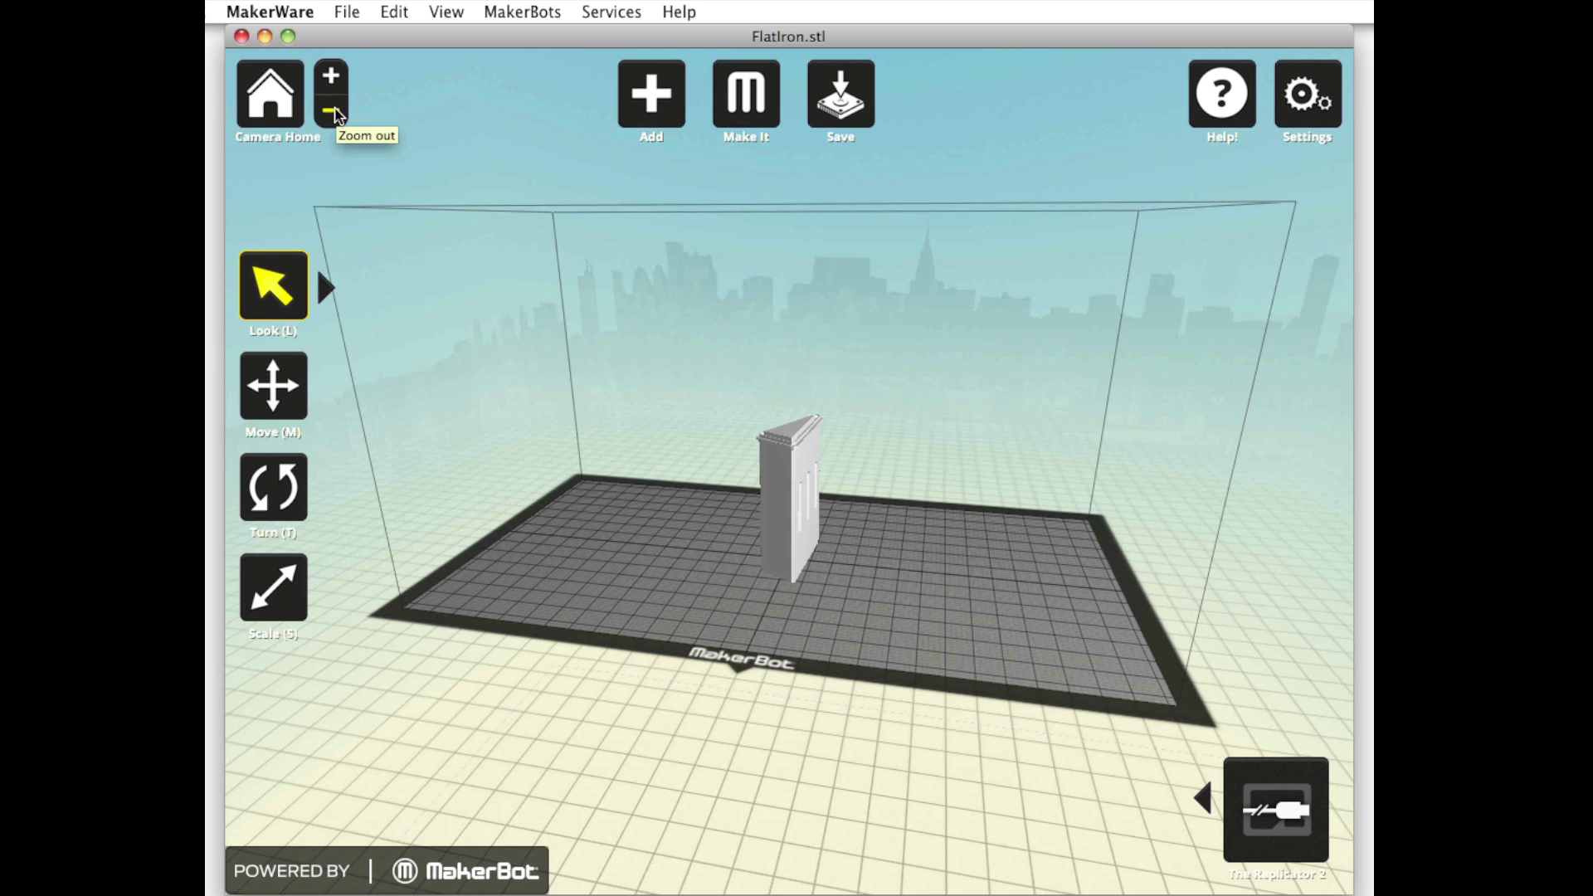
click(282, 112)
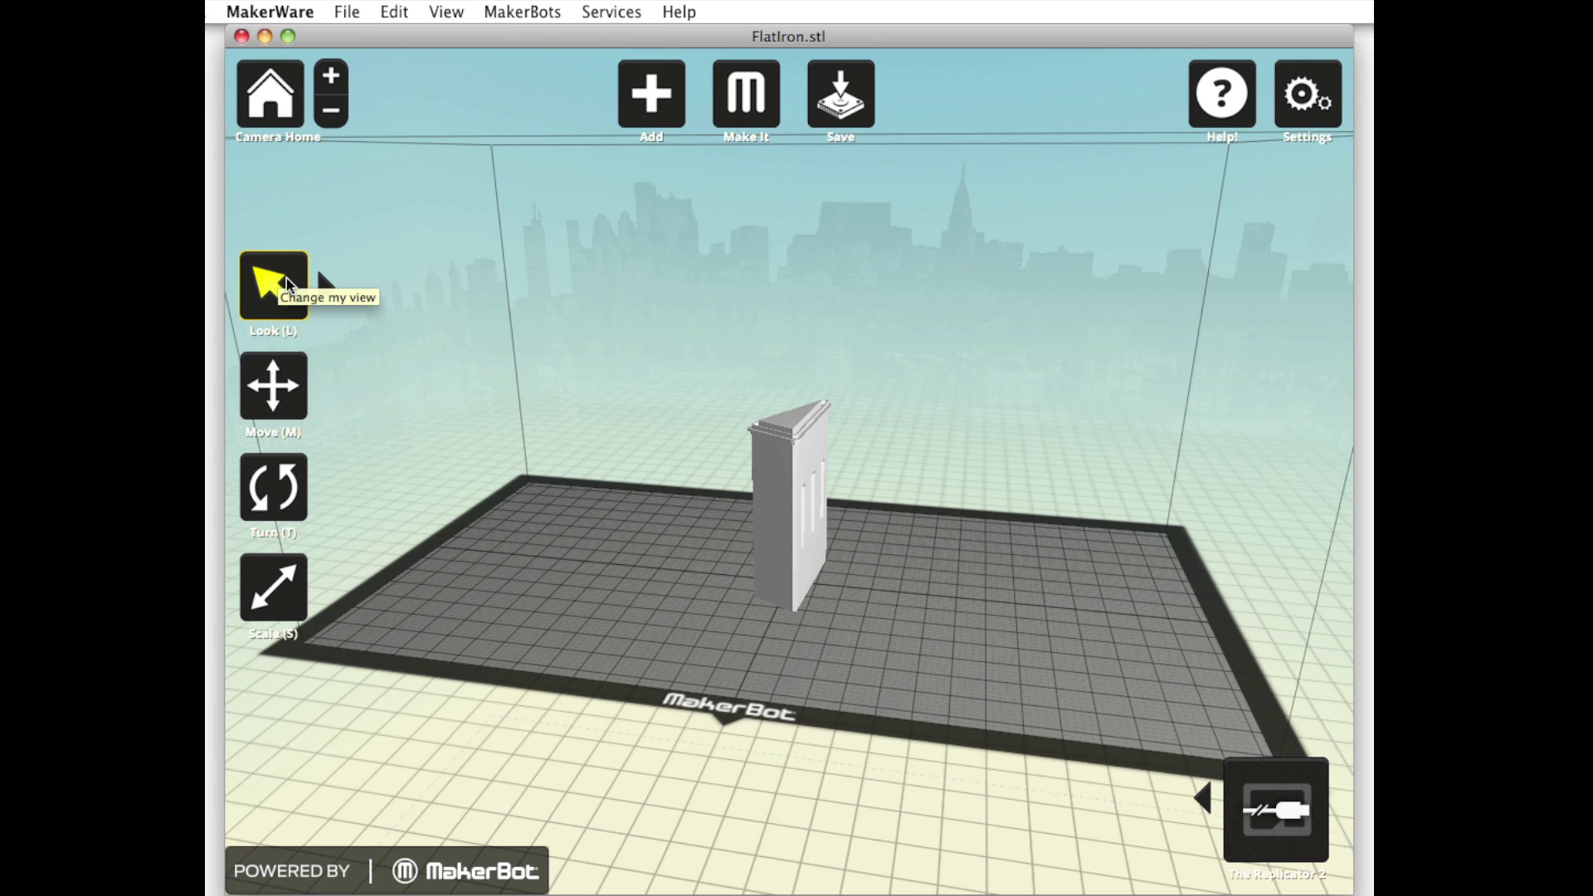
- Orbit down to a lower angle on the FlatIron model and glance at the Change View presets
mouse_move(515, 348)
mouse_down()
mouse_move(512, 371)
mouse_move(597, 420)
mouse_move(654, 380)
mouse_move(509, 416)
mouse_move(458, 331)
mouse_move(523, 338)
mouse_up()
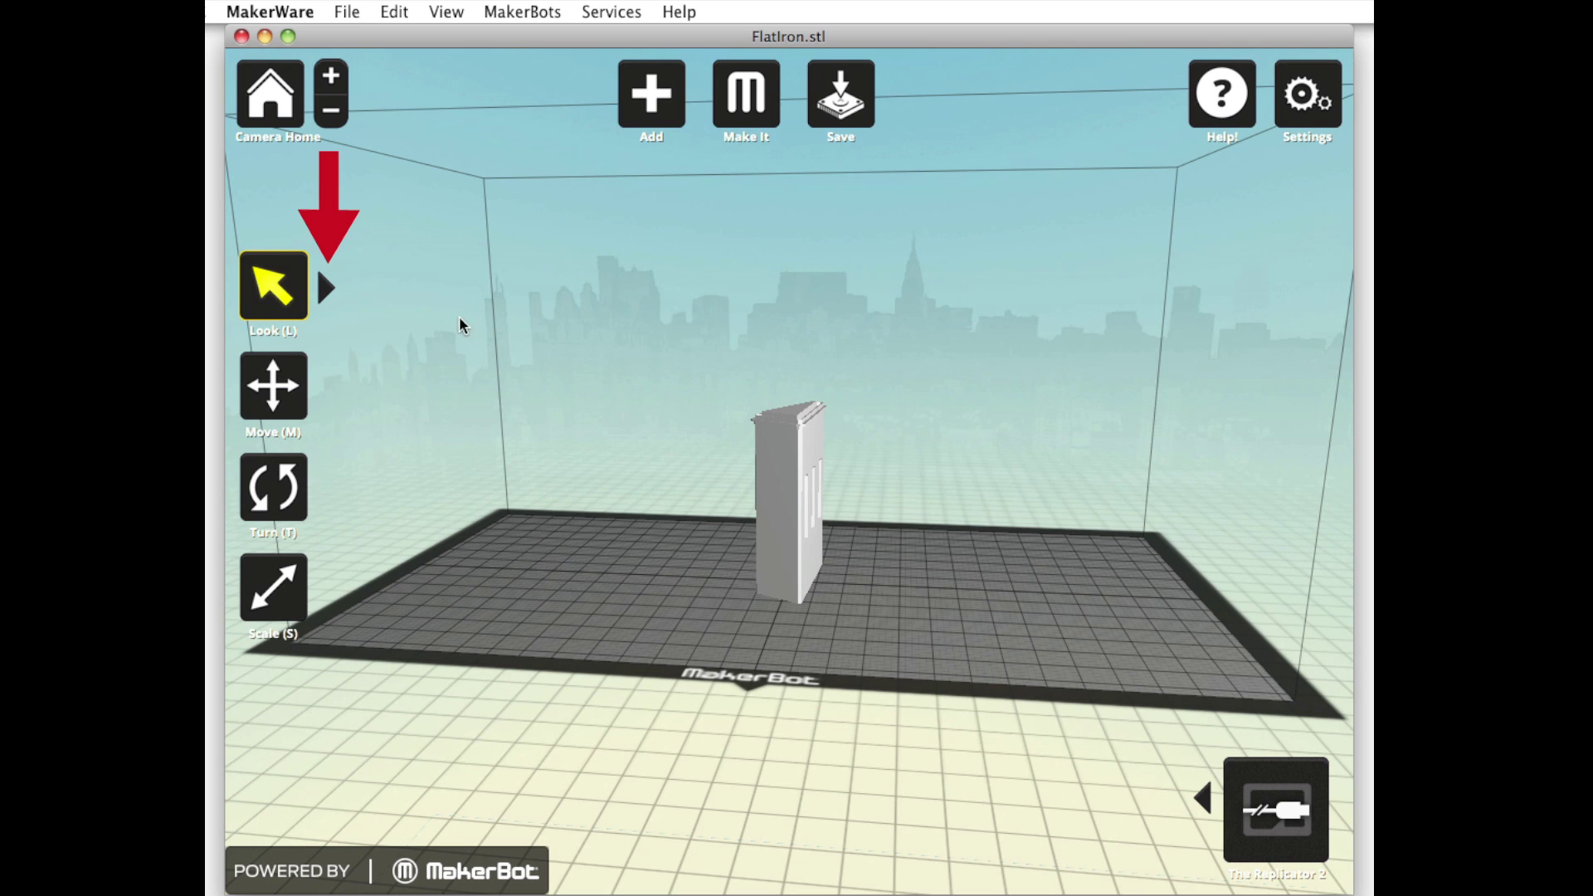
click(324, 289)
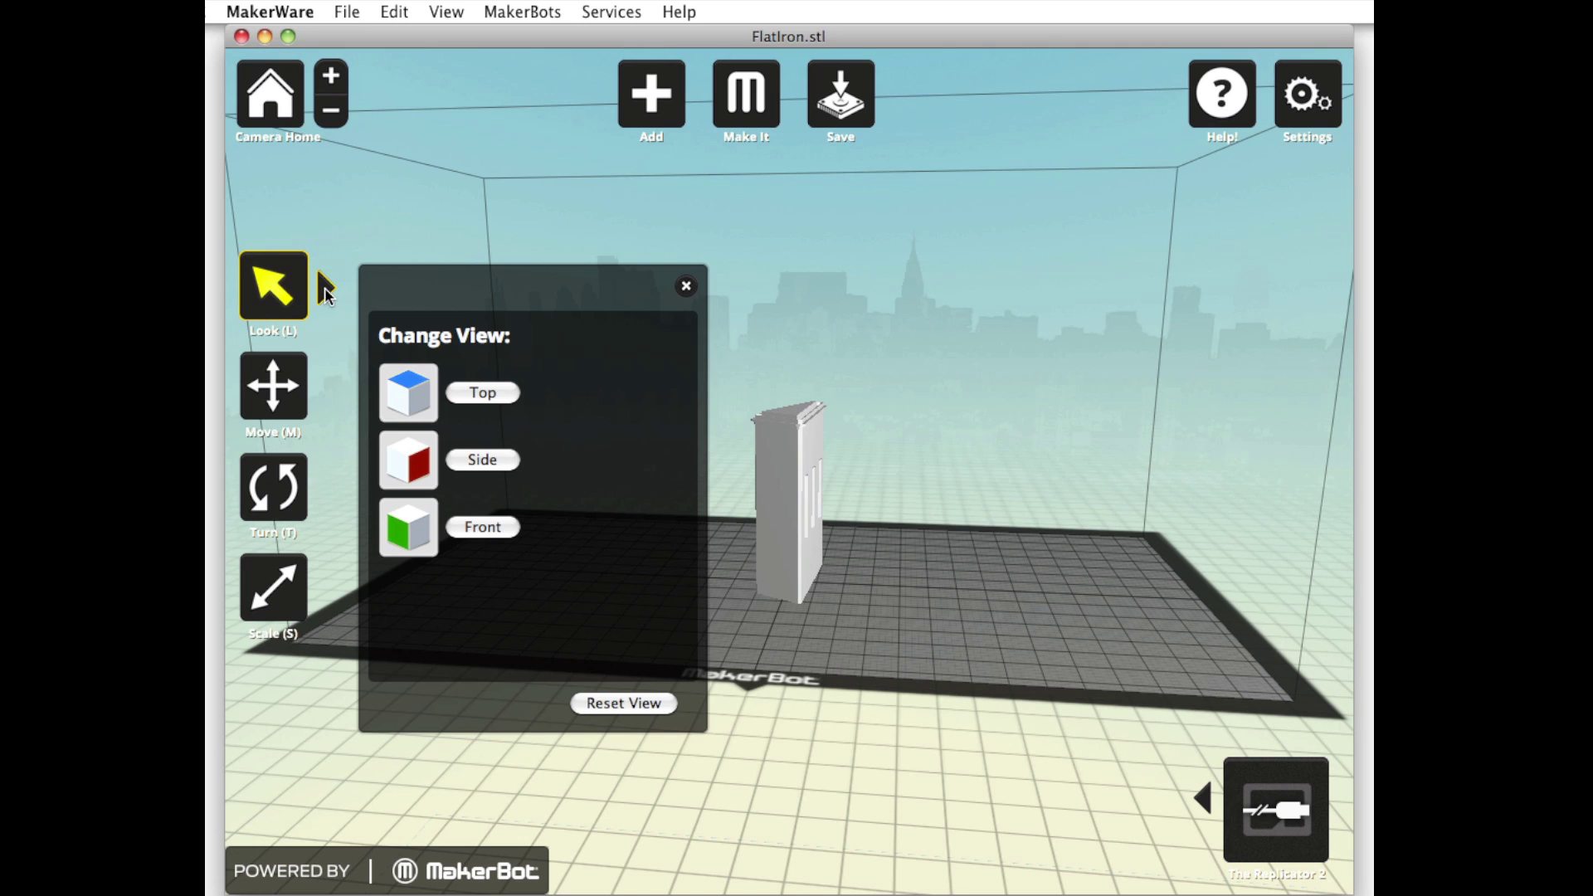
click(684, 288)
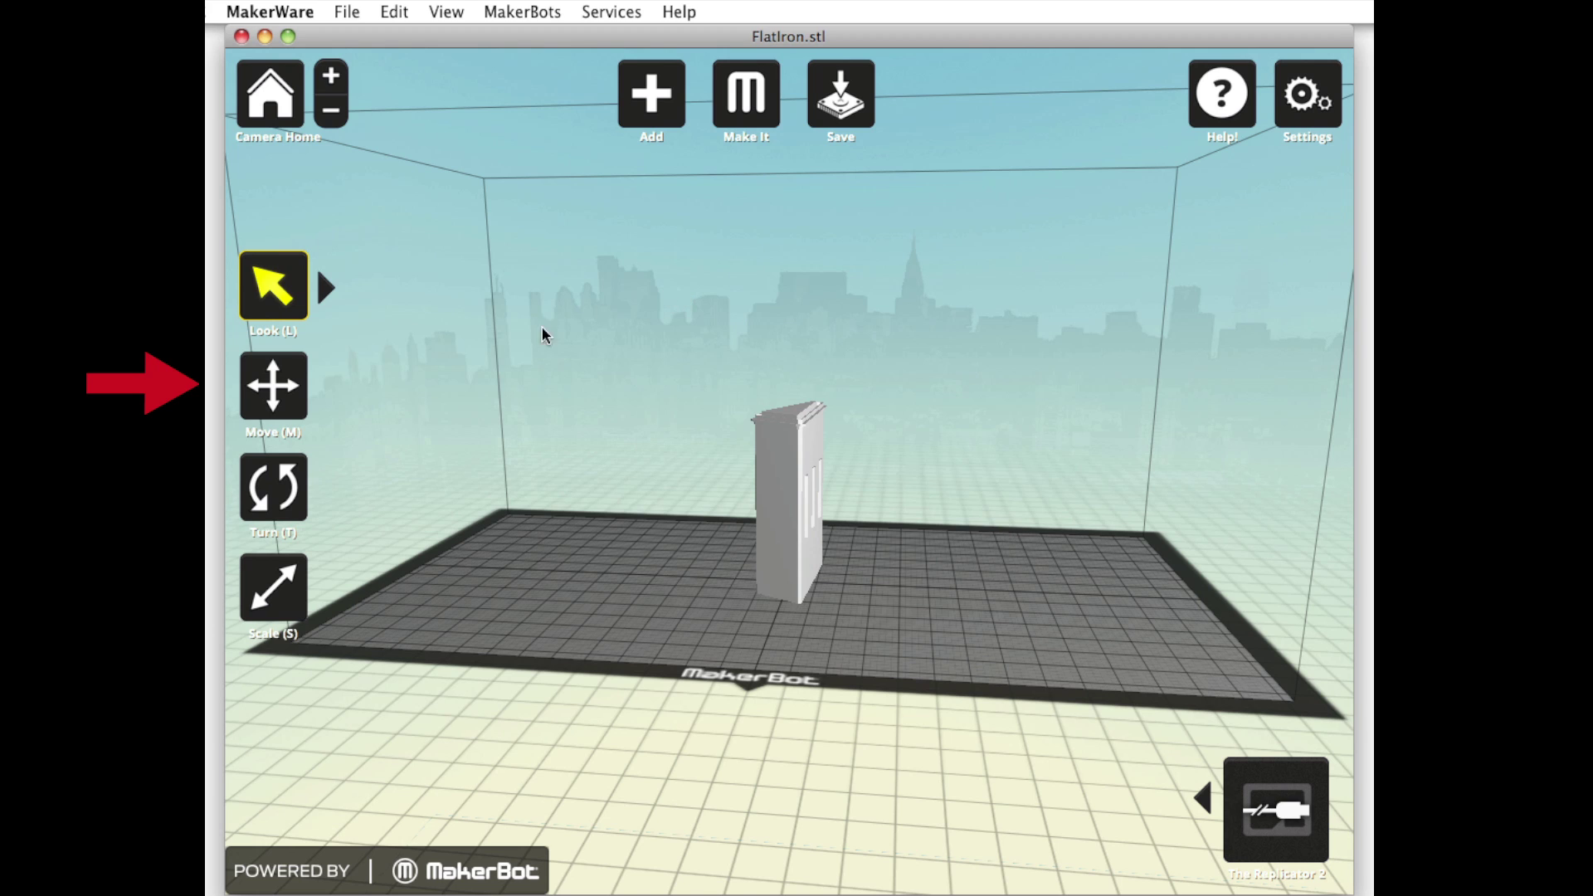
- Drag the FlatIron model with the Move tool toward the right side of the plate
click(280, 375)
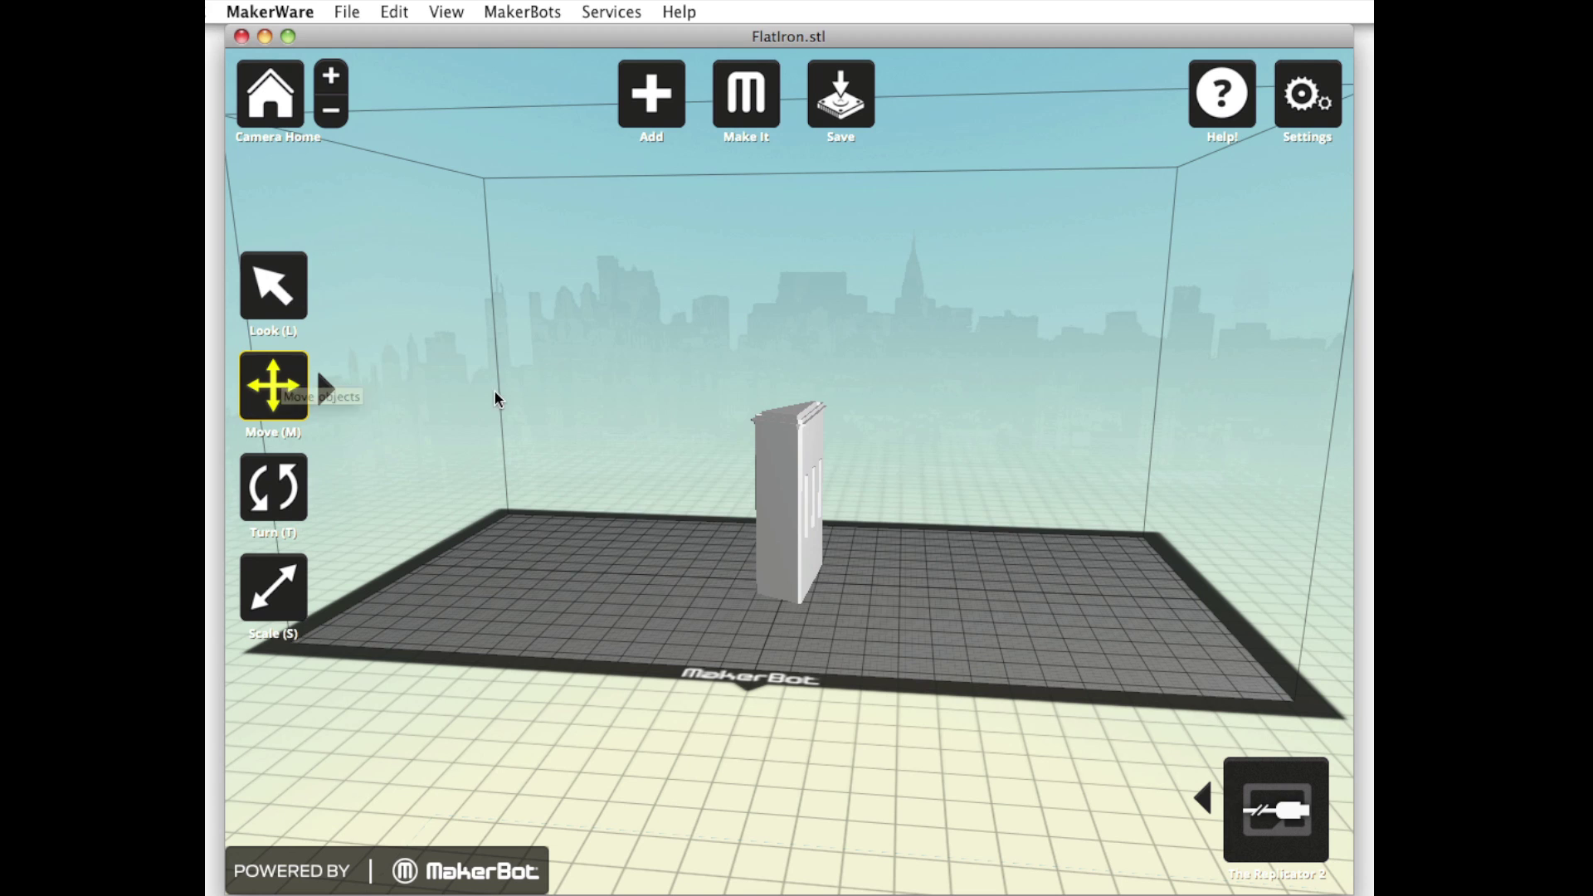
click(780, 468)
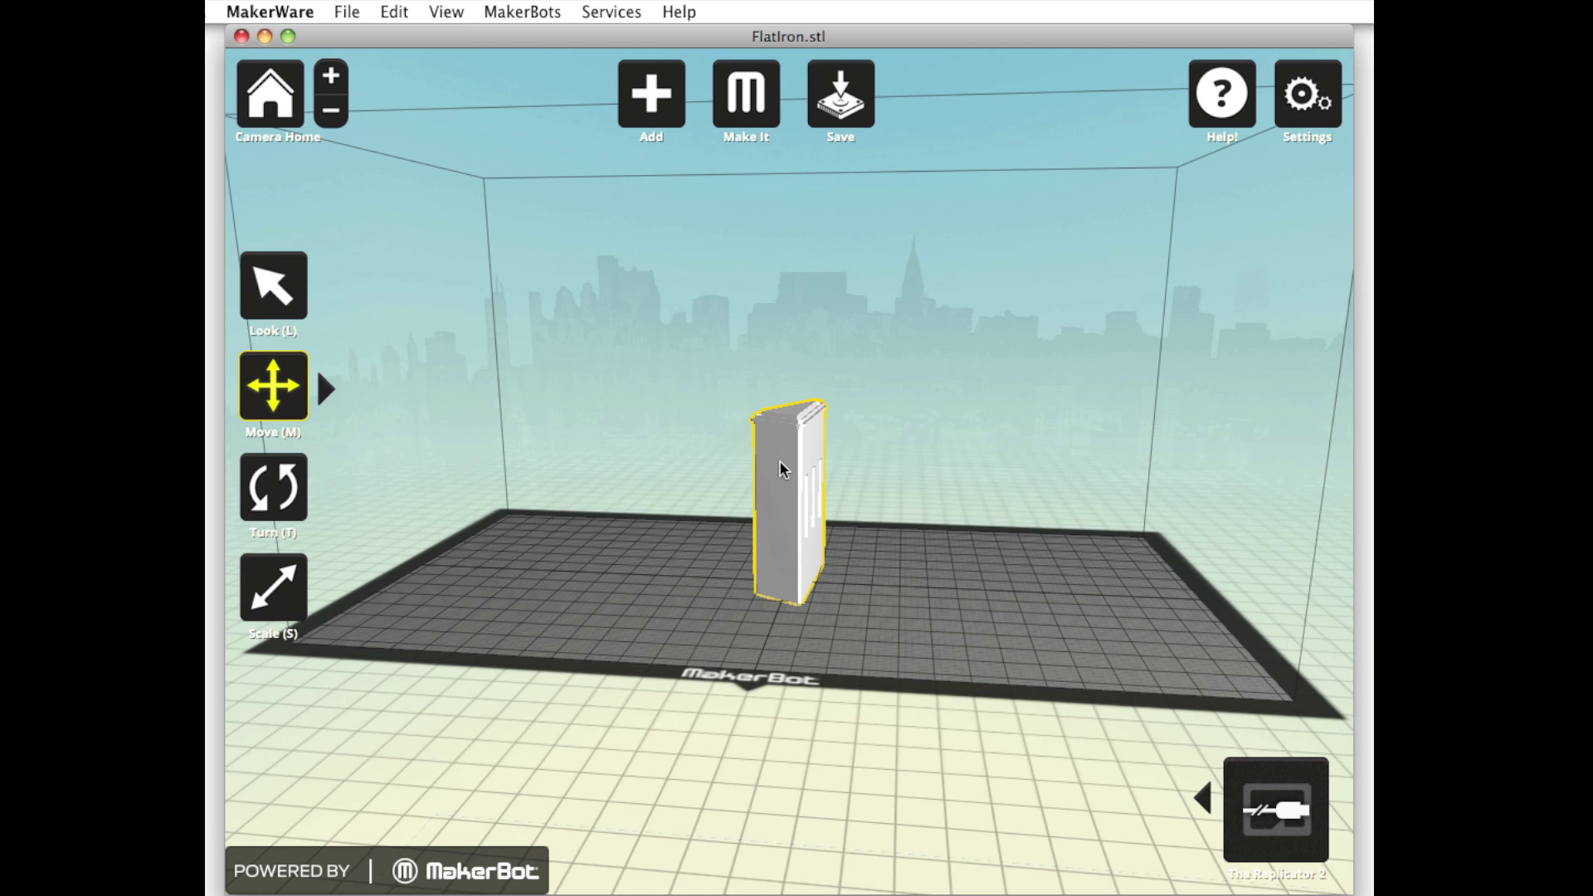
mouse_move(780, 468)
mouse_down()
mouse_move(639, 462)
mouse_move(494, 544)
mouse_move(629, 551)
mouse_move(622, 662)
mouse_move(733, 433)
mouse_move(522, 404)
mouse_move(628, 422)
mouse_move(629, 494)
mouse_move(626, 400)
mouse_up()
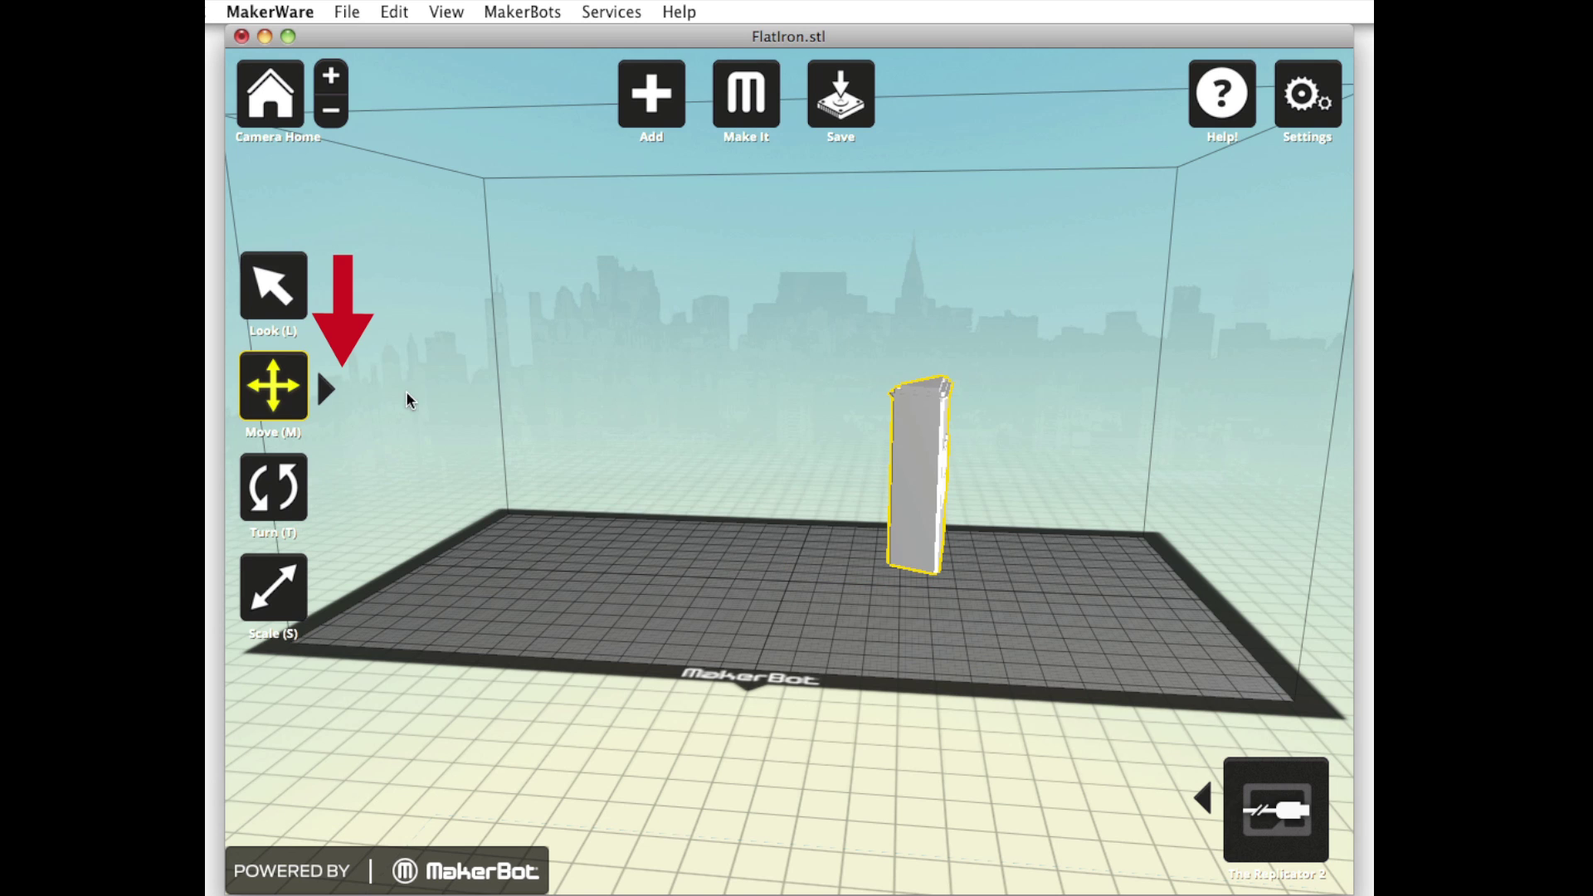
- Set the FlatIron model On Platform, dropping its Z height from 7.52mm to 0.00mm
click(326, 391)
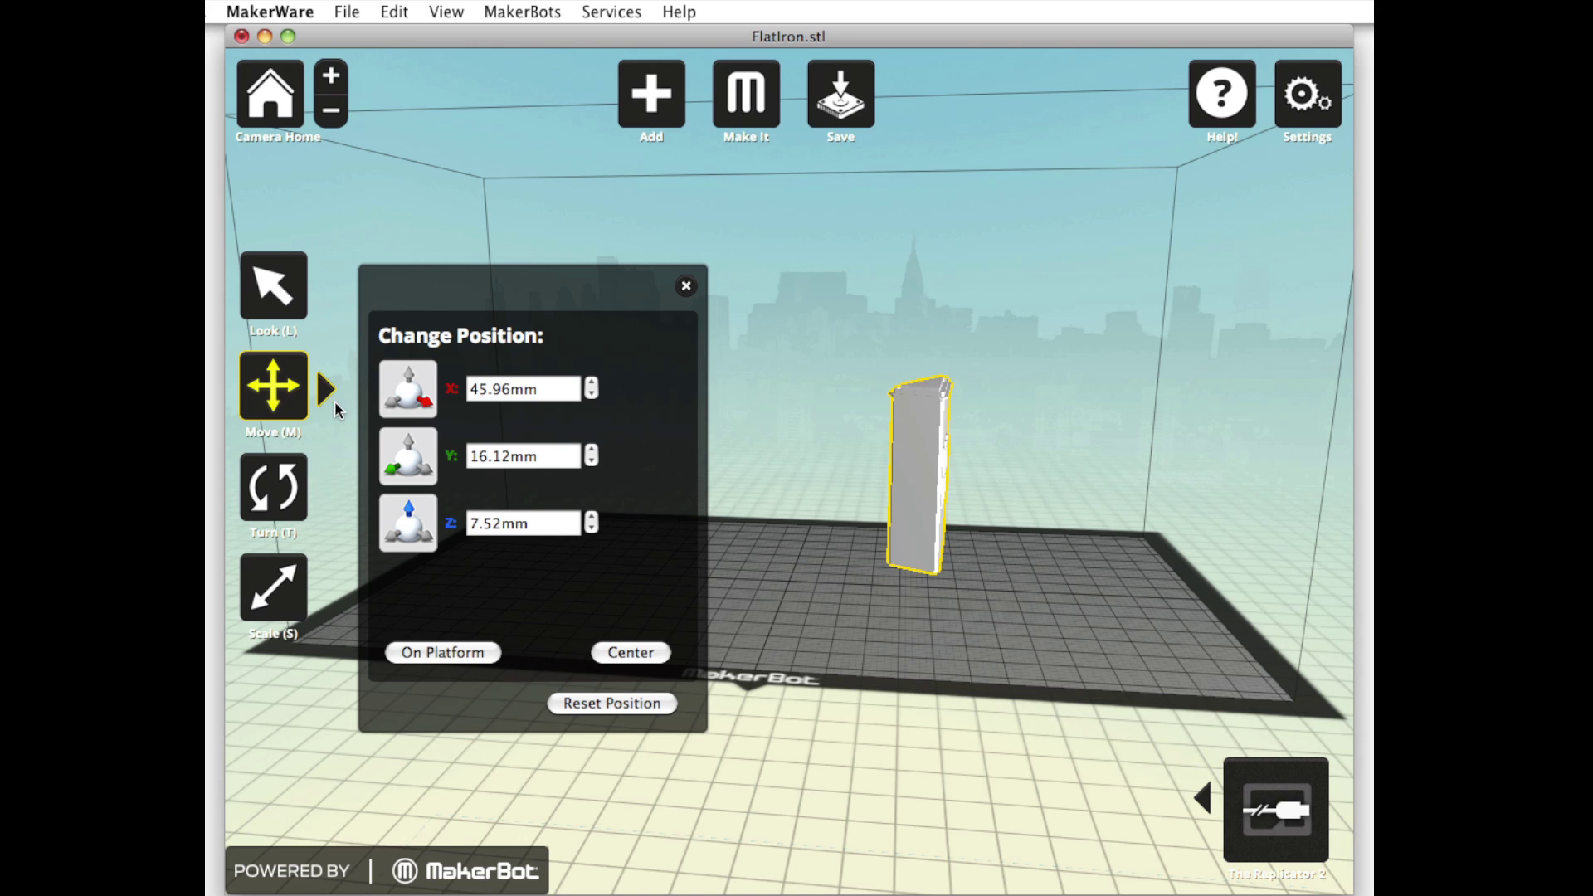
click(419, 654)
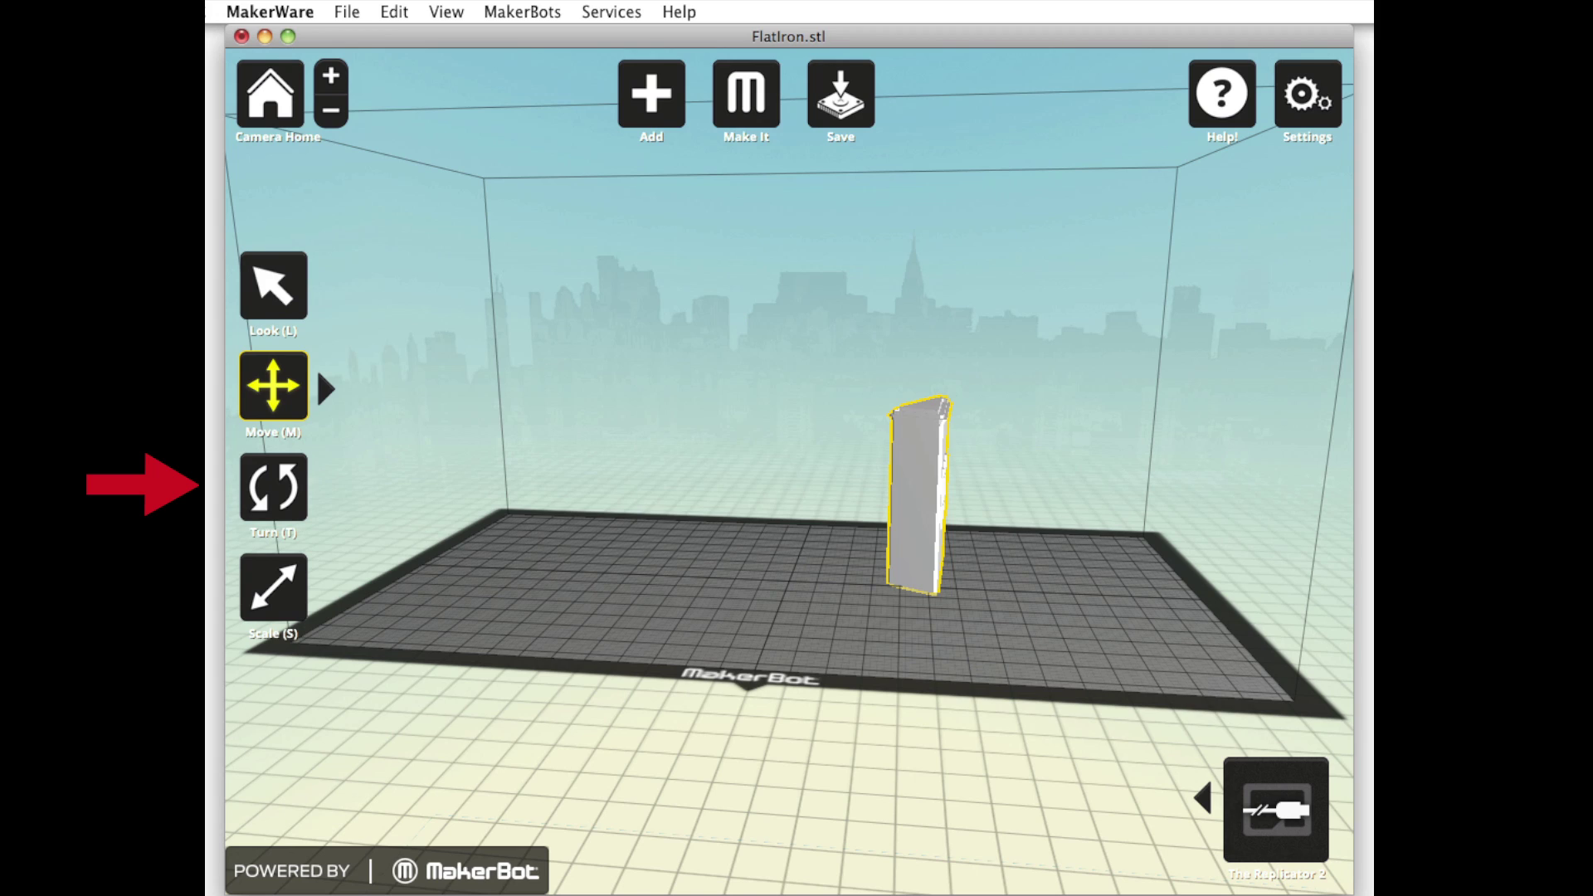
- Rotate the FlatIron model with the Turn tool so its broad slotted face points forward
click(259, 489)
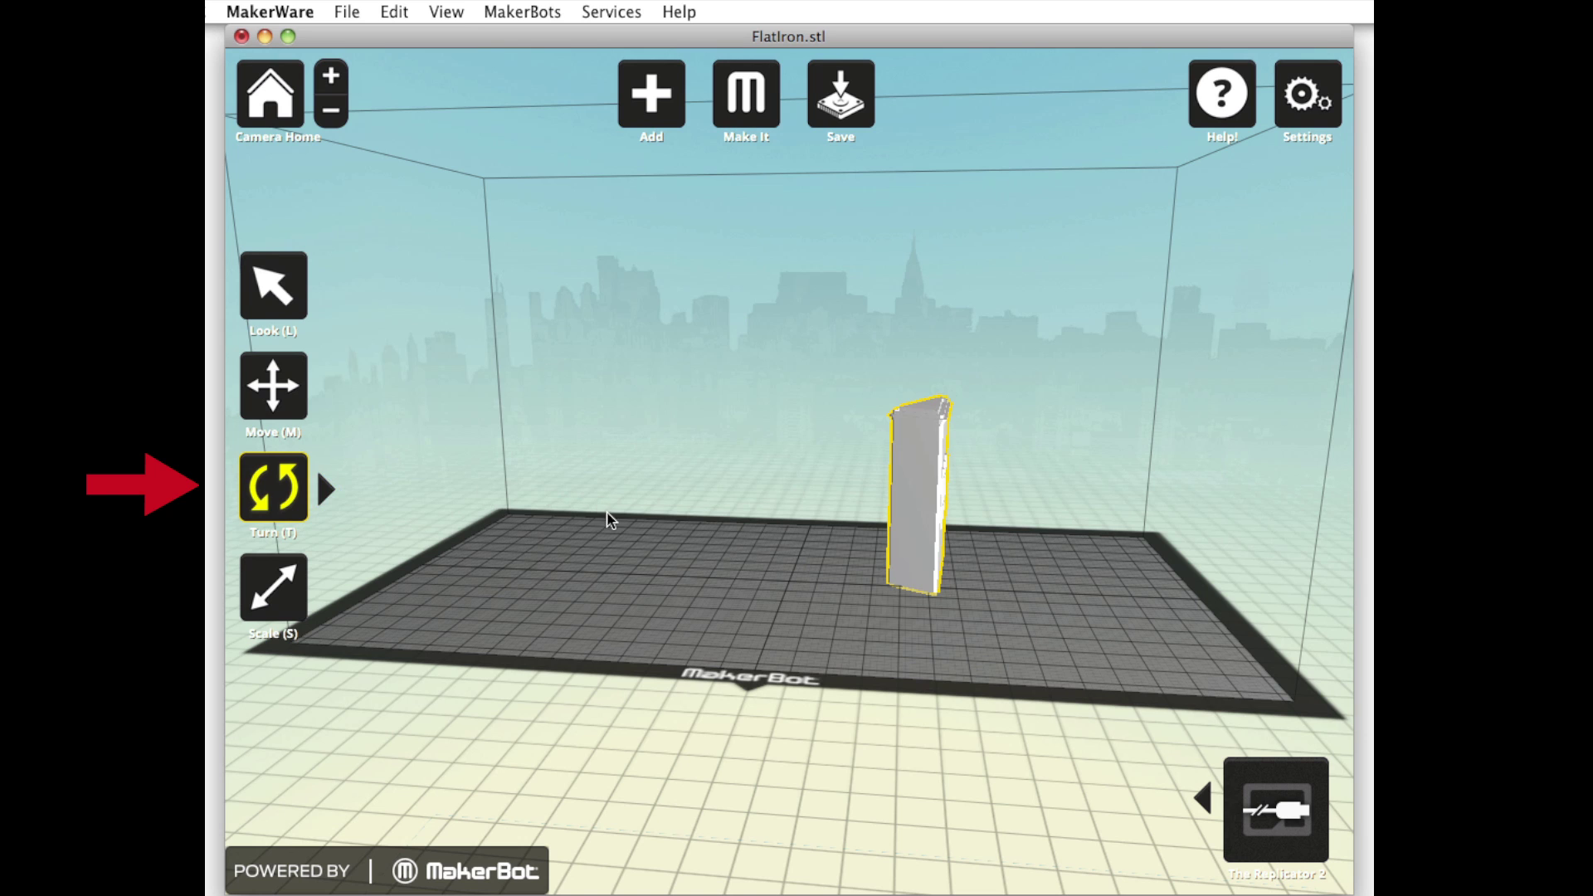
mouse_move(608, 523)
mouse_down()
mouse_move(664, 626)
mouse_move(741, 627)
mouse_up()
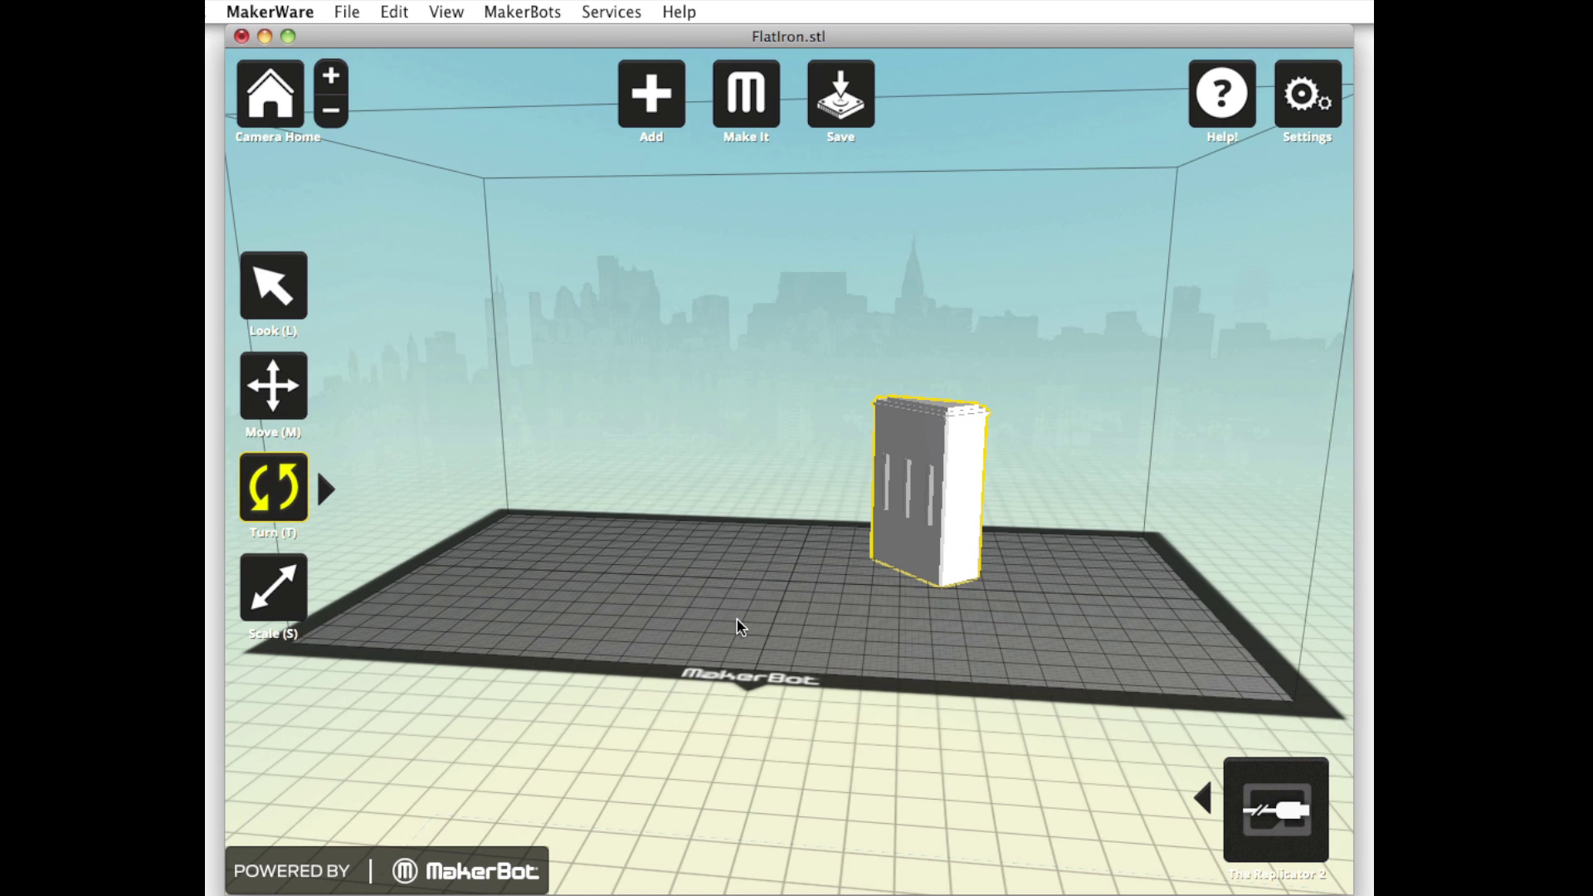
click(320, 490)
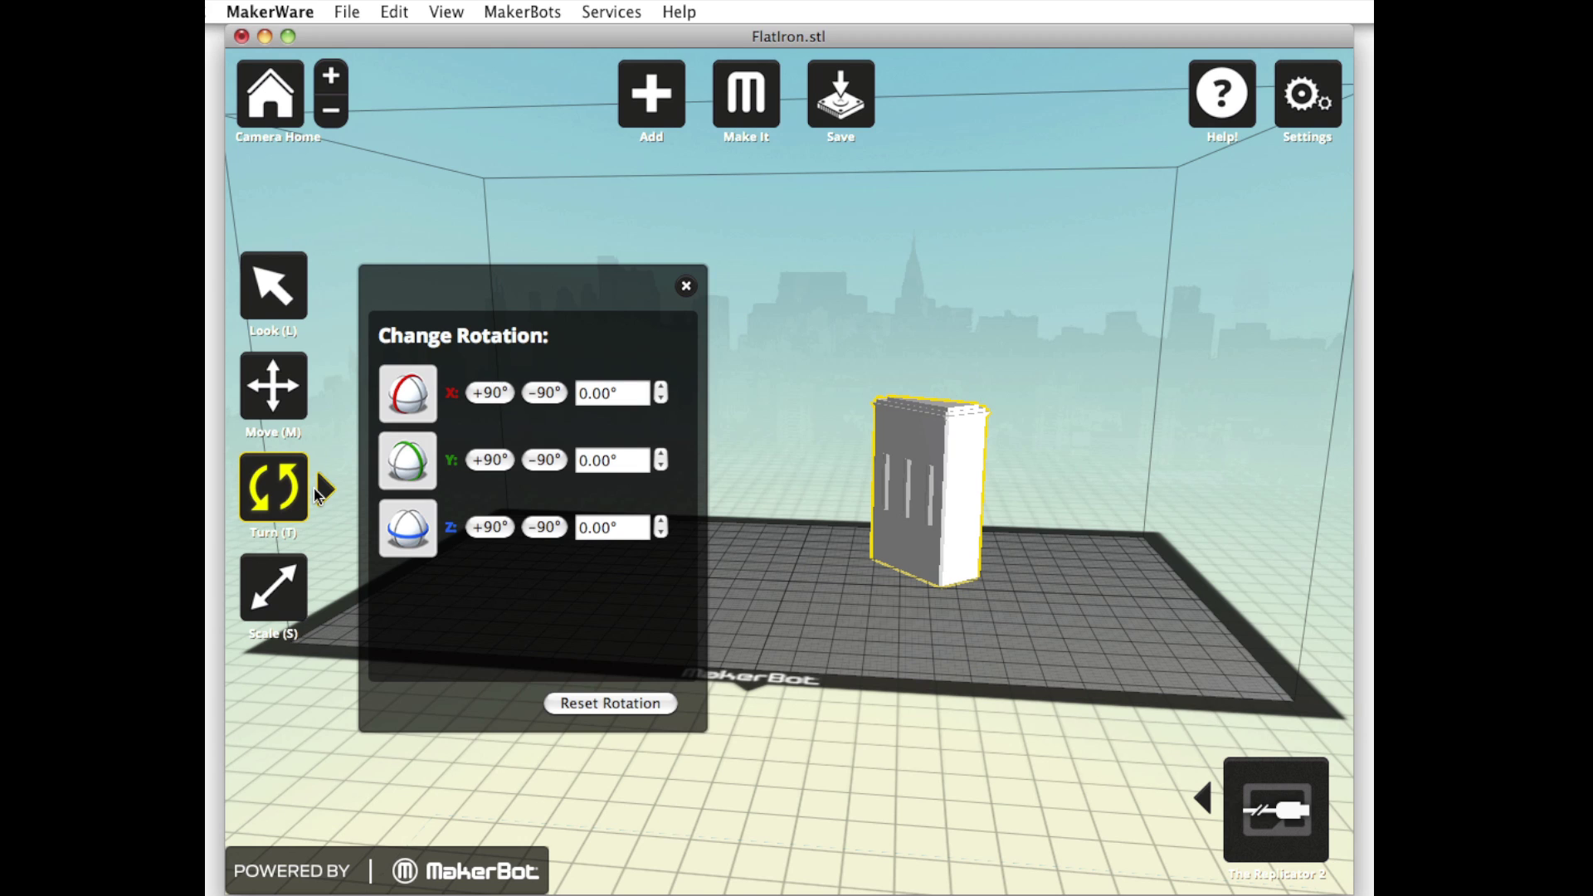
click(320, 489)
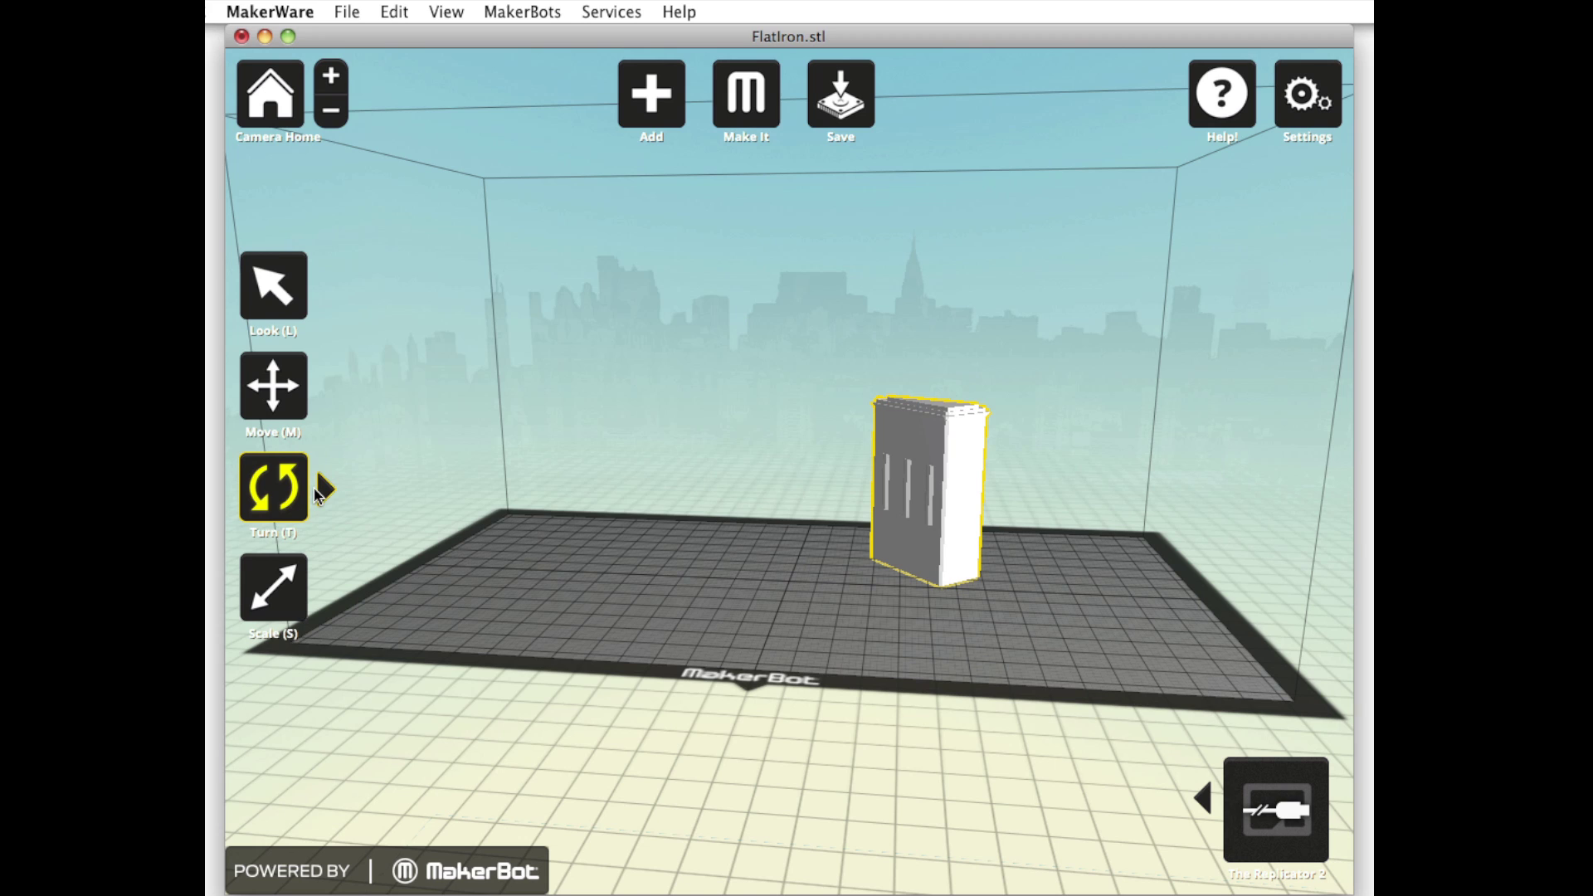
- Reset the FlatIron model's scale to 100%, measuring 51.01 × 37.90 × 64.17 mm
click(297, 572)
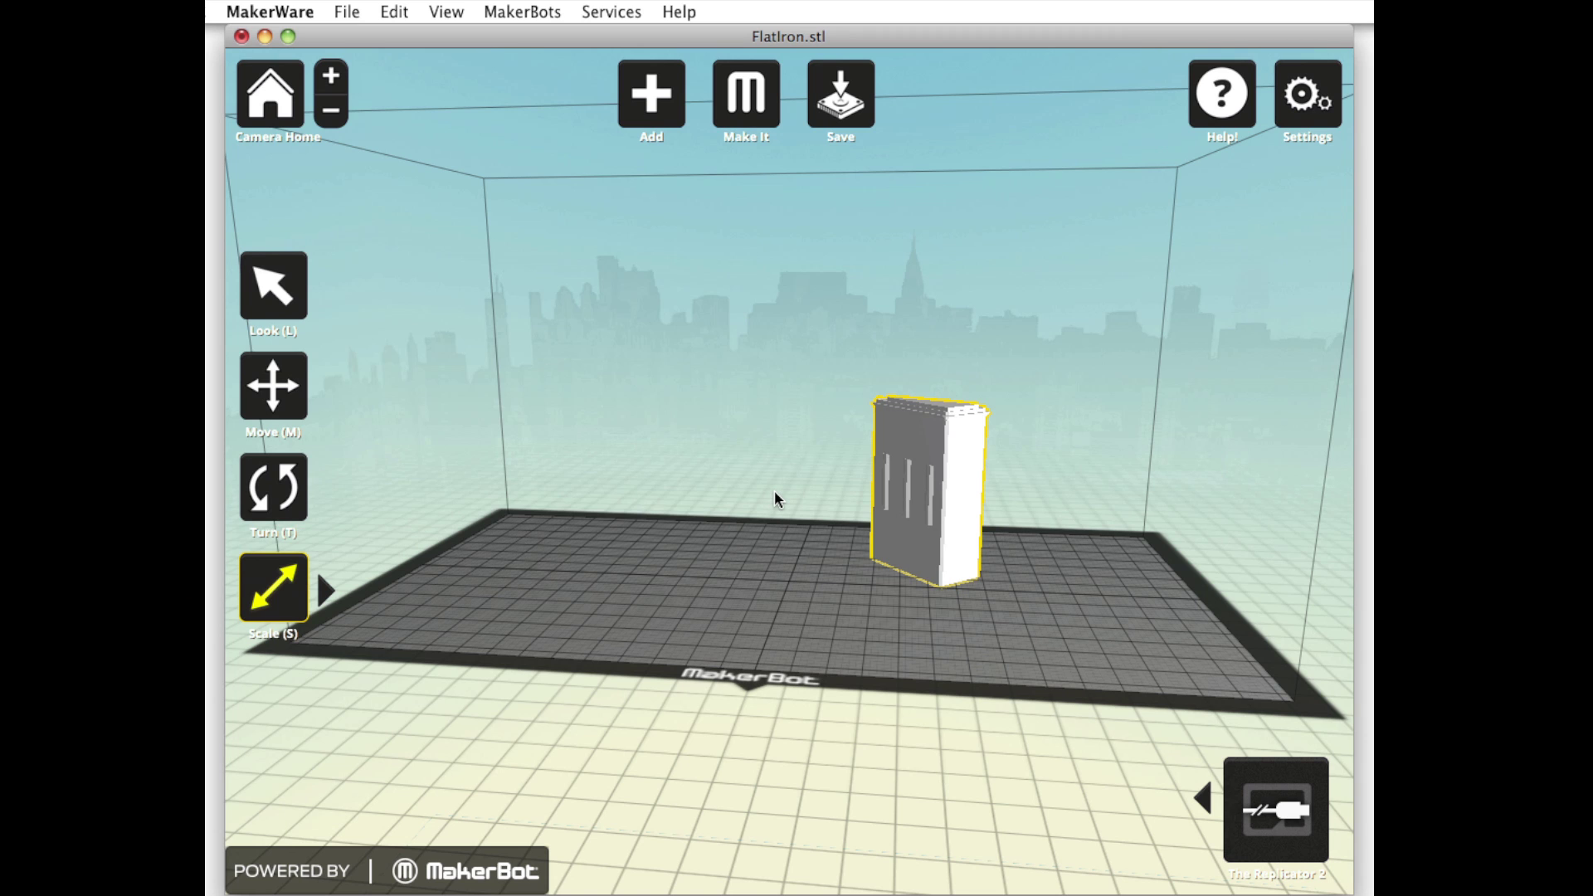
mouse_move(774, 491)
mouse_down()
mouse_move(704, 423)
mouse_move(615, 392)
mouse_move(784, 469)
mouse_up()
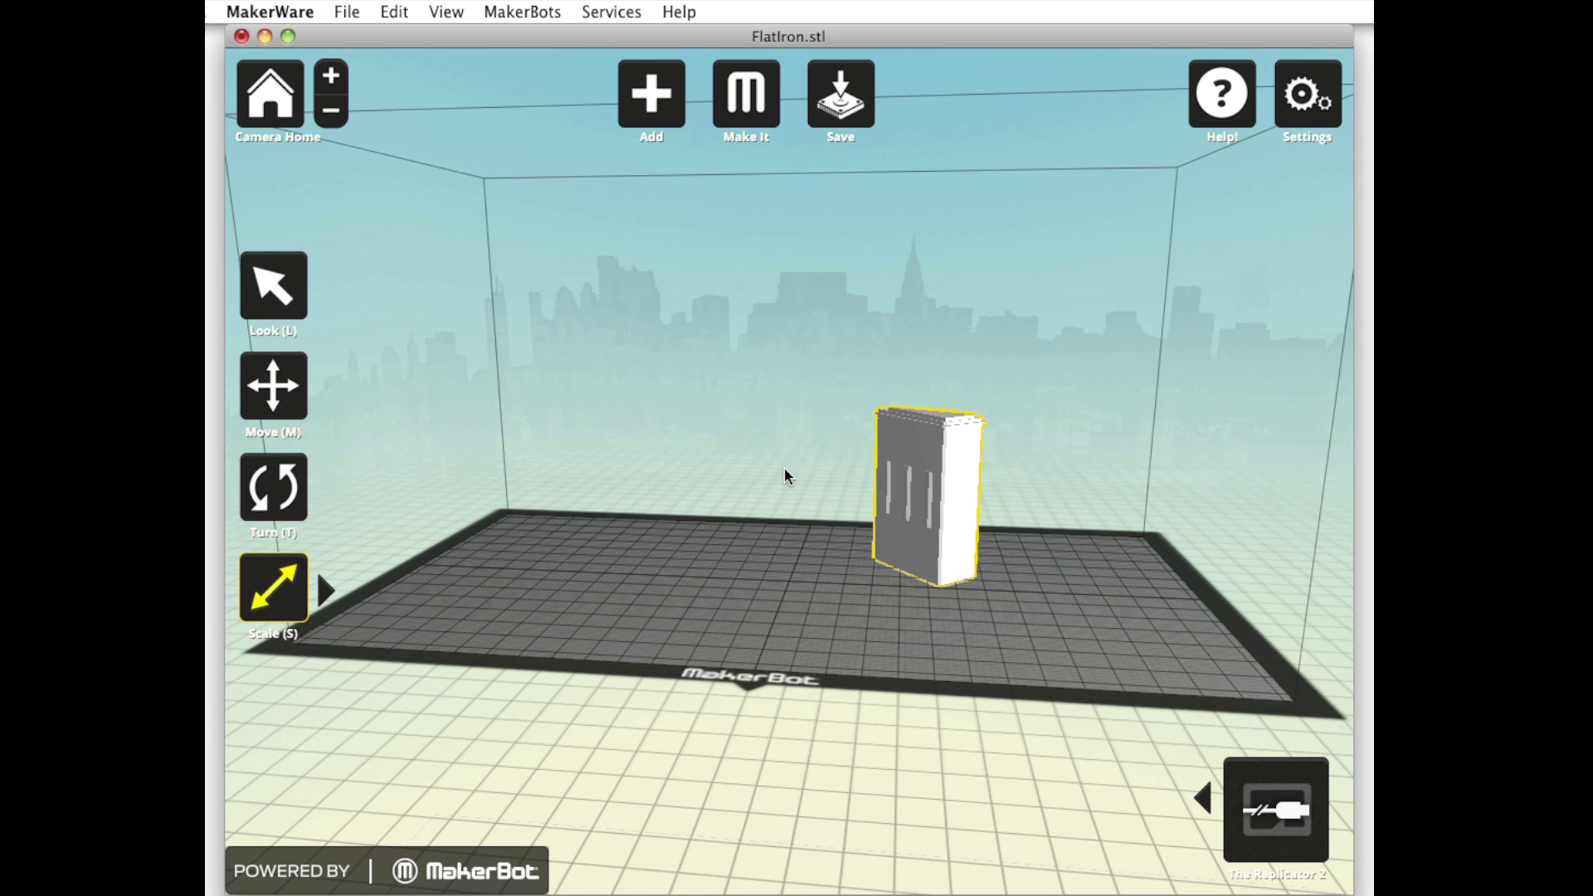
click(325, 590)
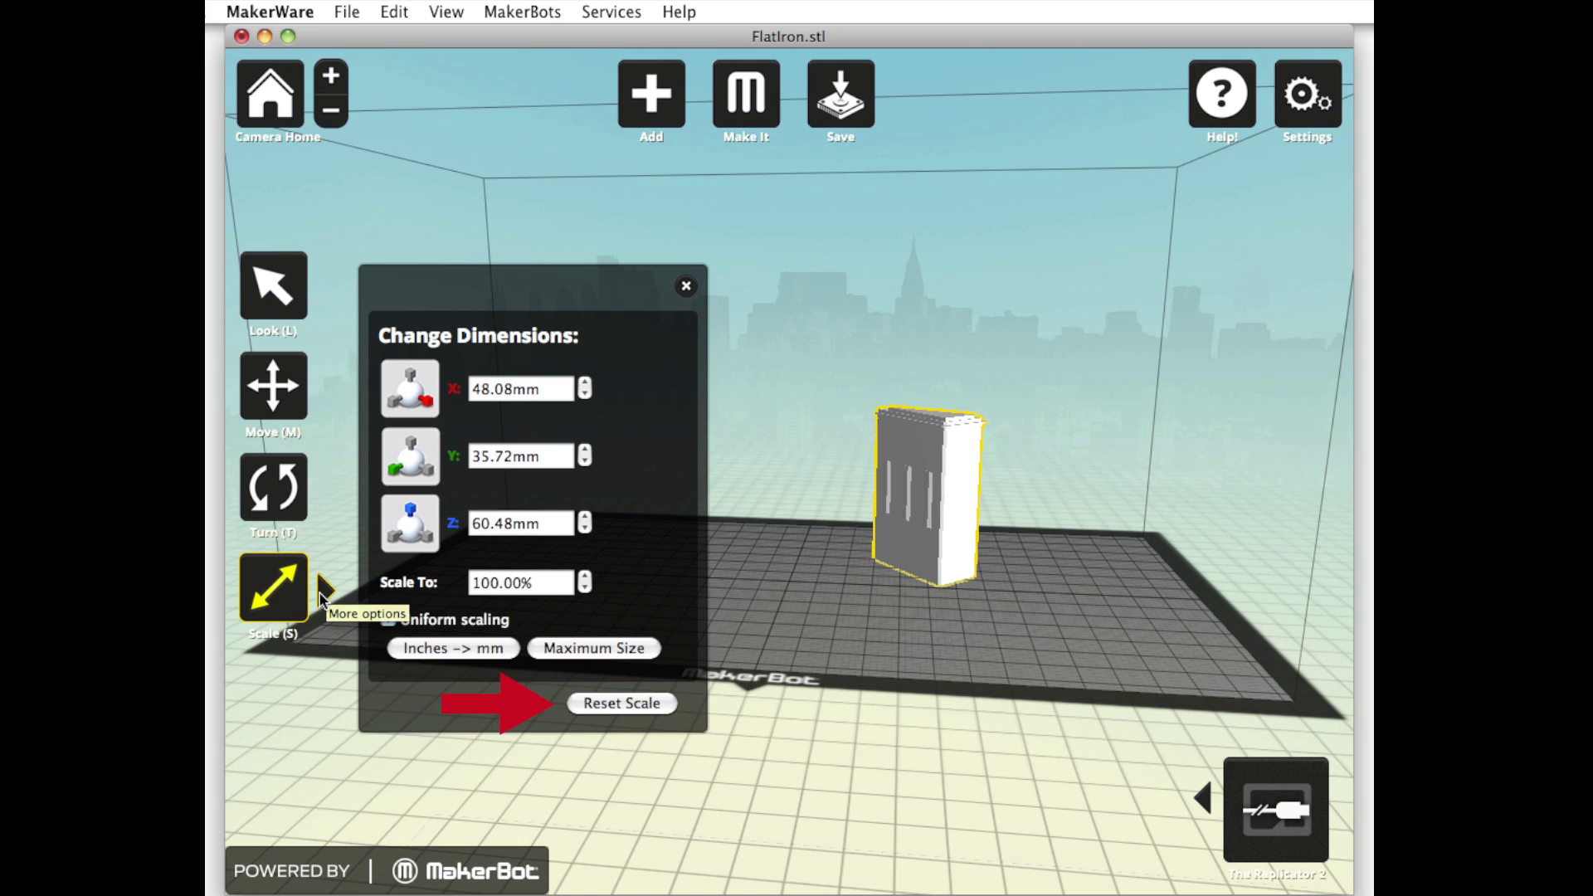
click(589, 712)
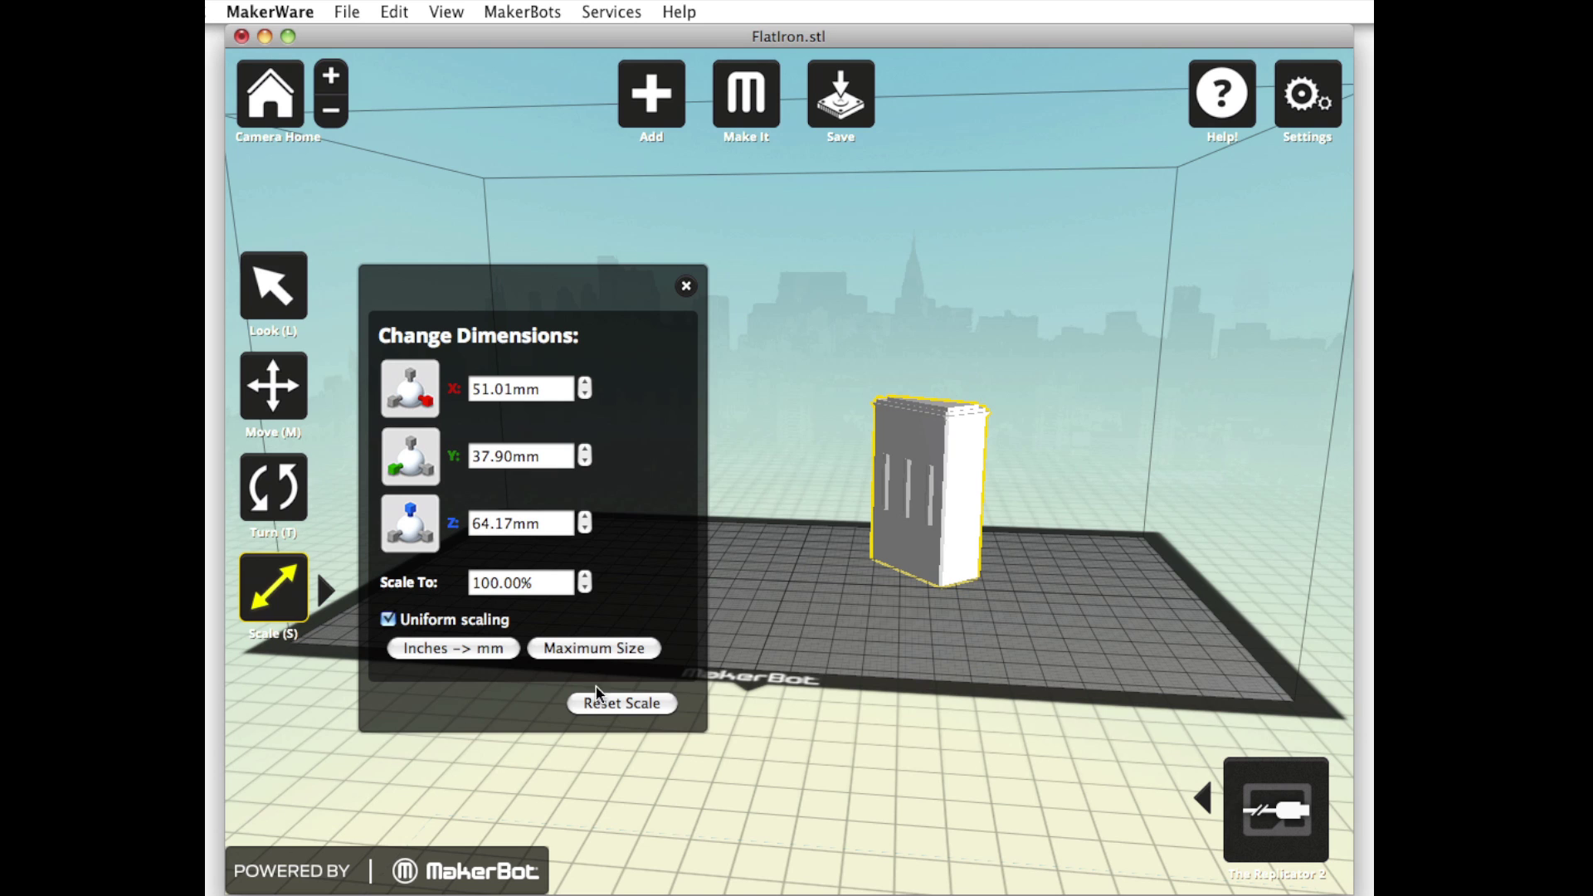
click(685, 286)
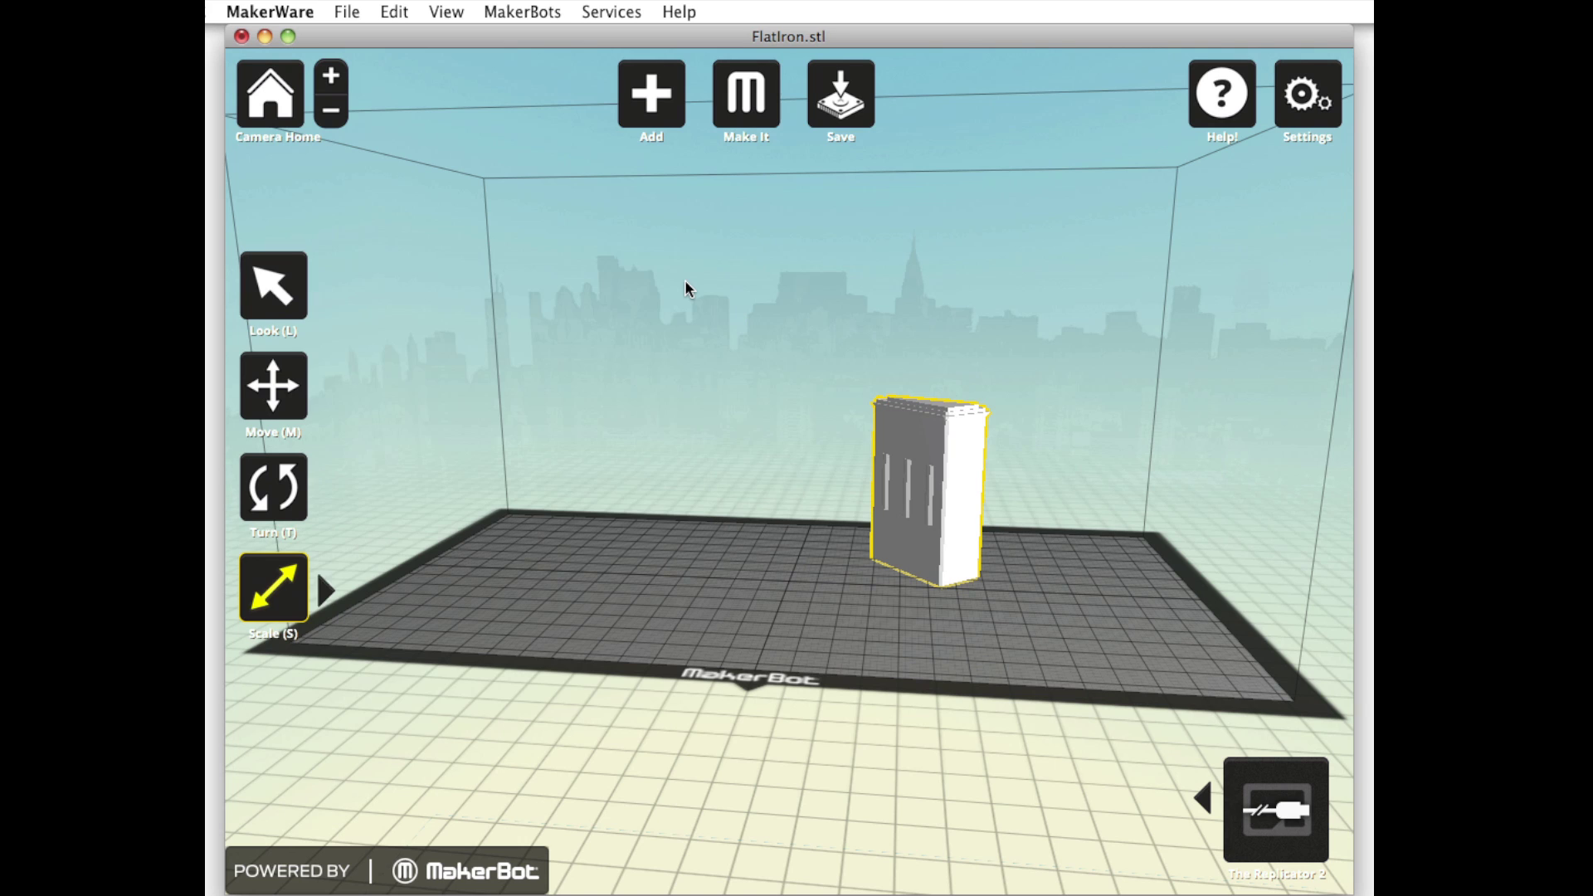
- Switch tools with M, T and S, then L to bring up the Look view presets
key(m)
key(t)
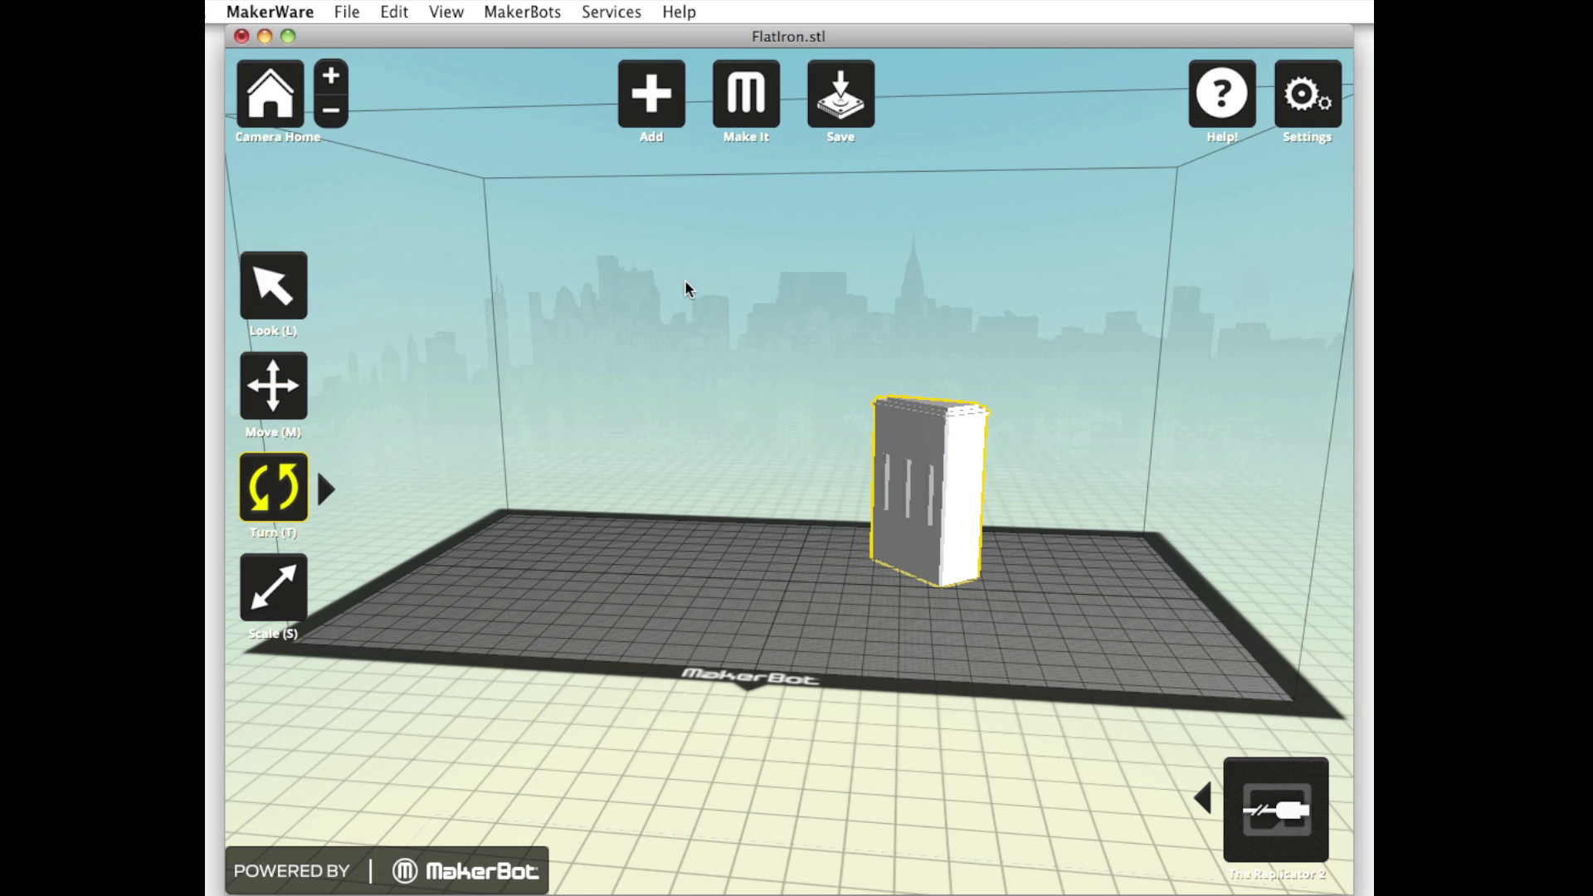
key(s)
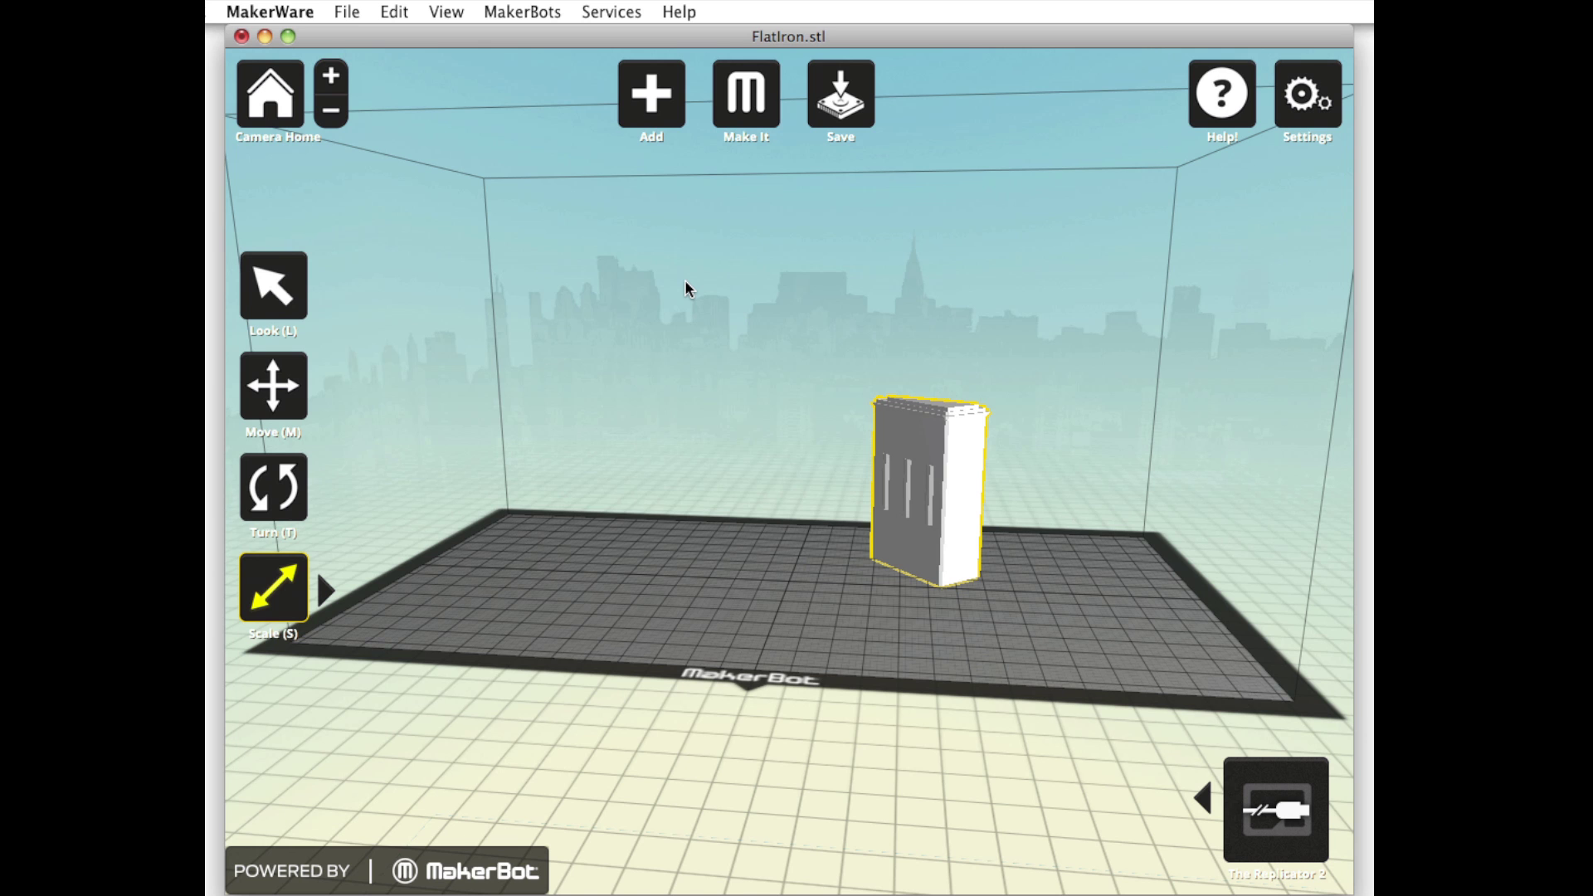
key(l)
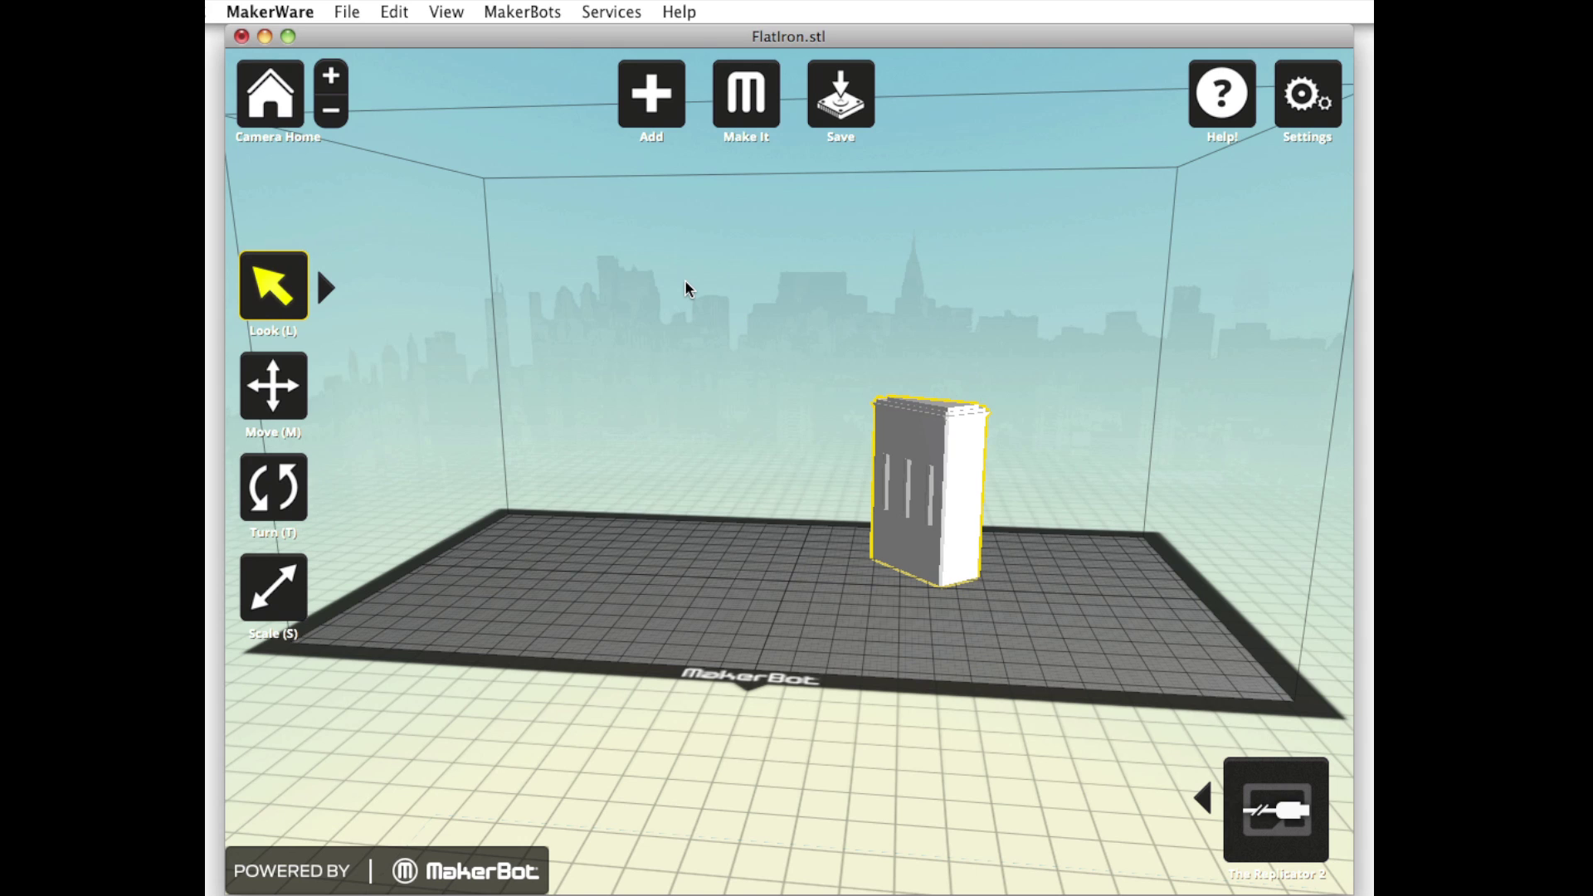
- Slide the FlatIron building with the Move tool toward the plate's right edge
click(278, 384)
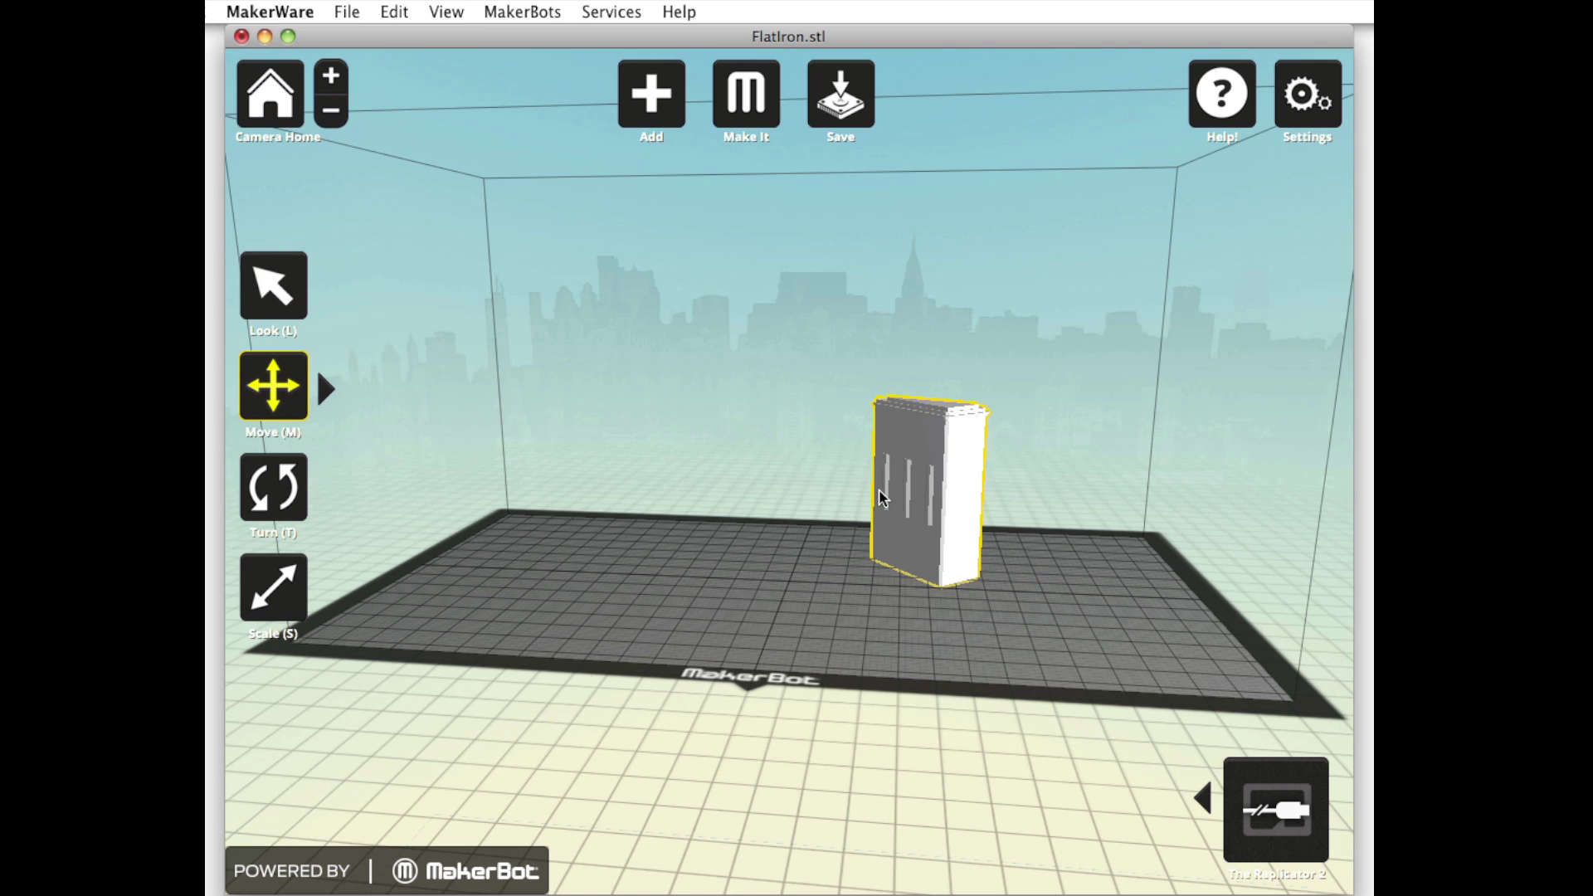
drag(887, 491, 974, 496)
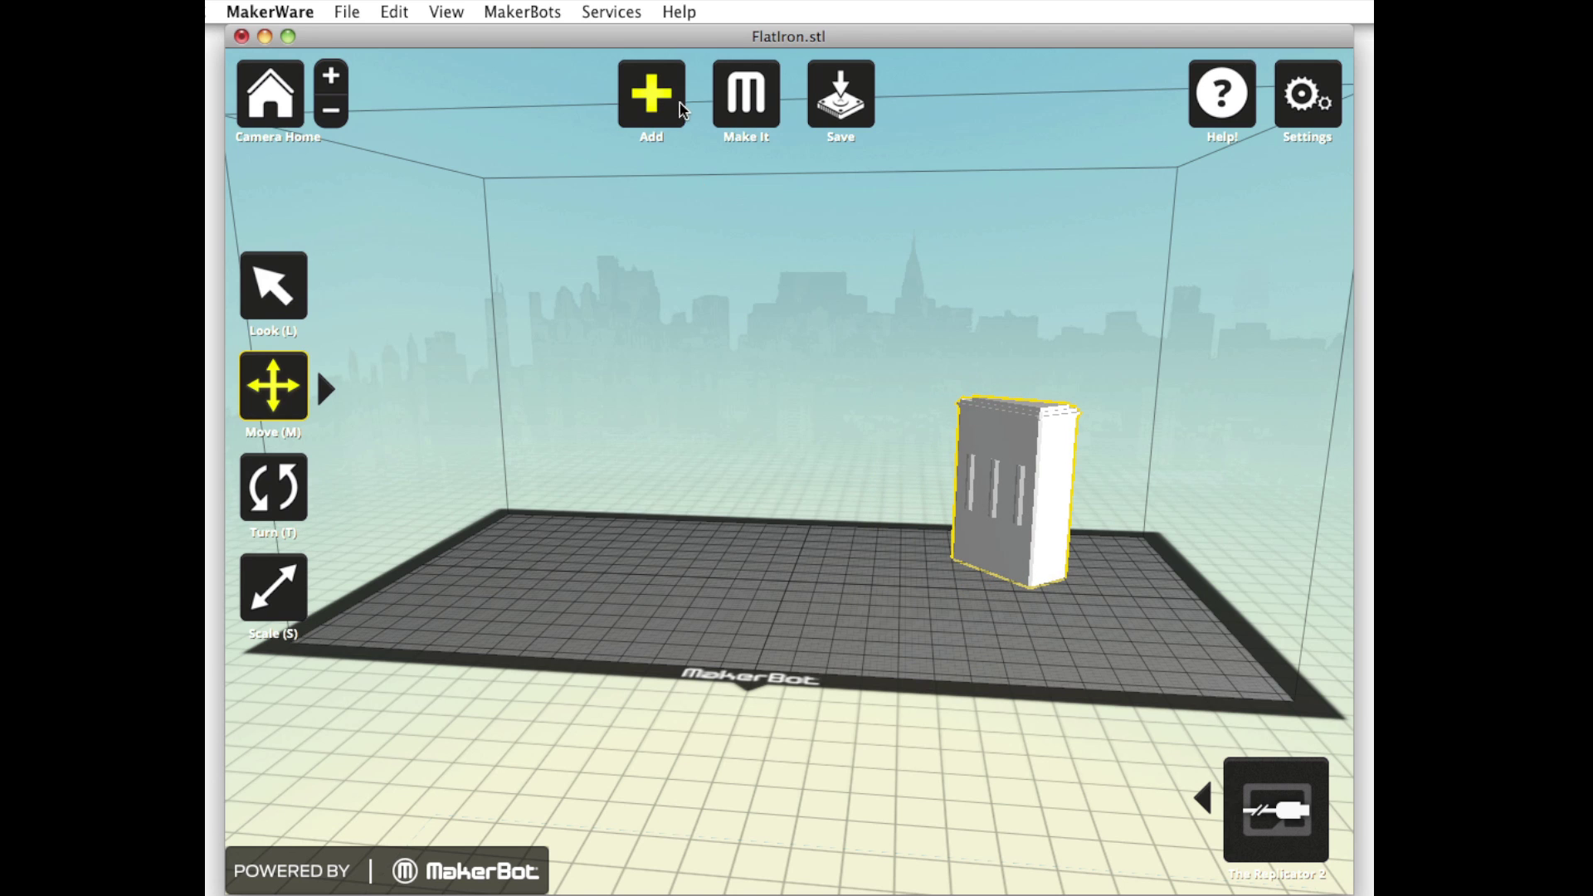
- Add Woolworth.STL from the Things folder beside the FlatIron building
click(655, 104)
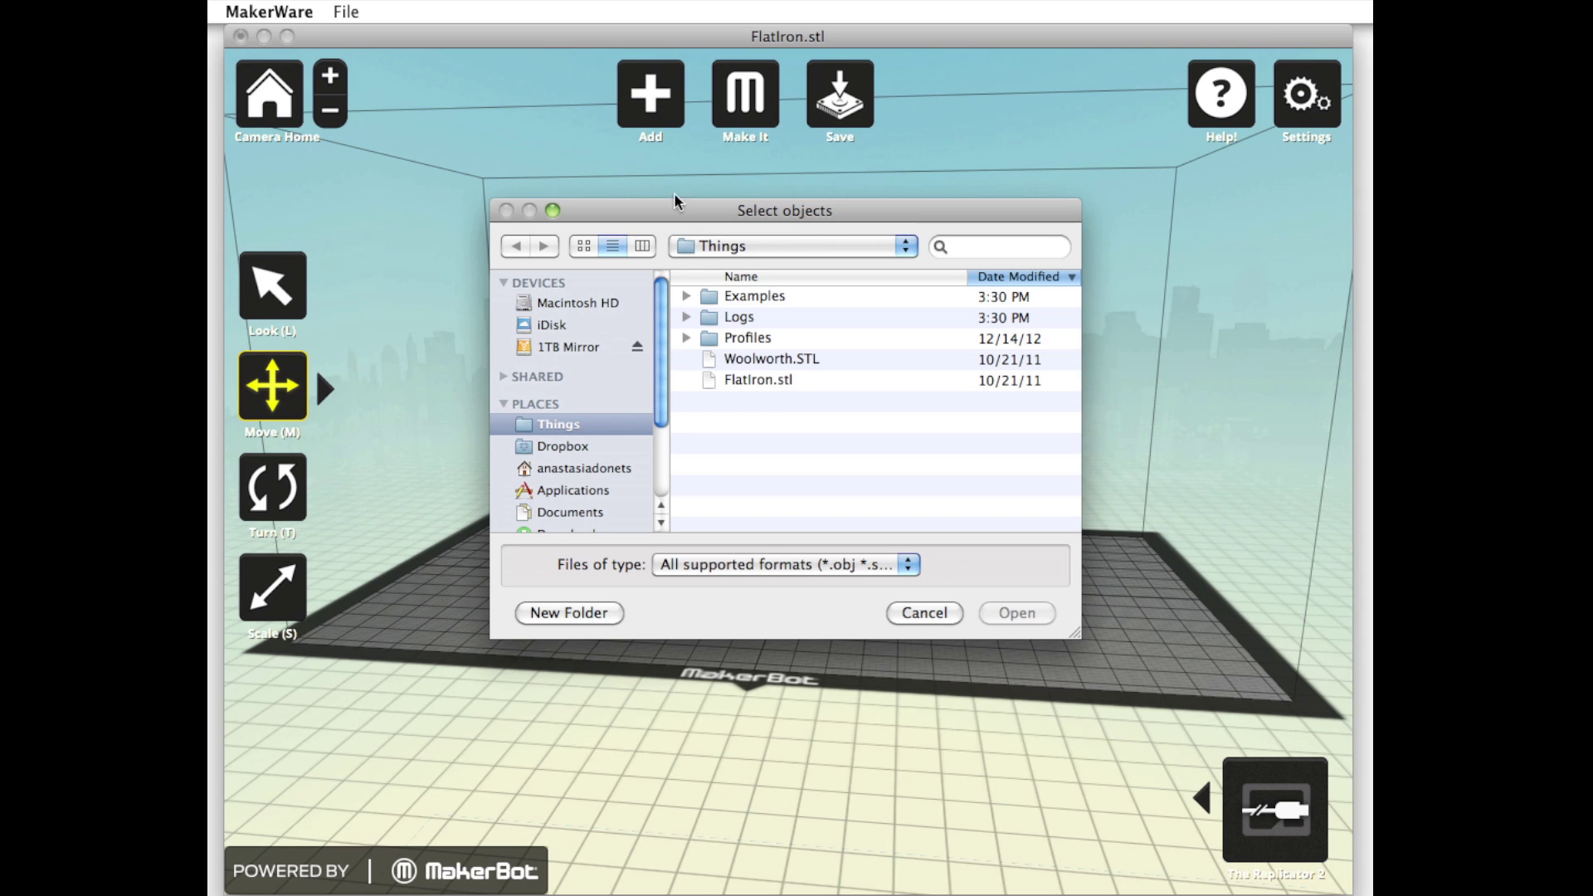
click(756, 360)
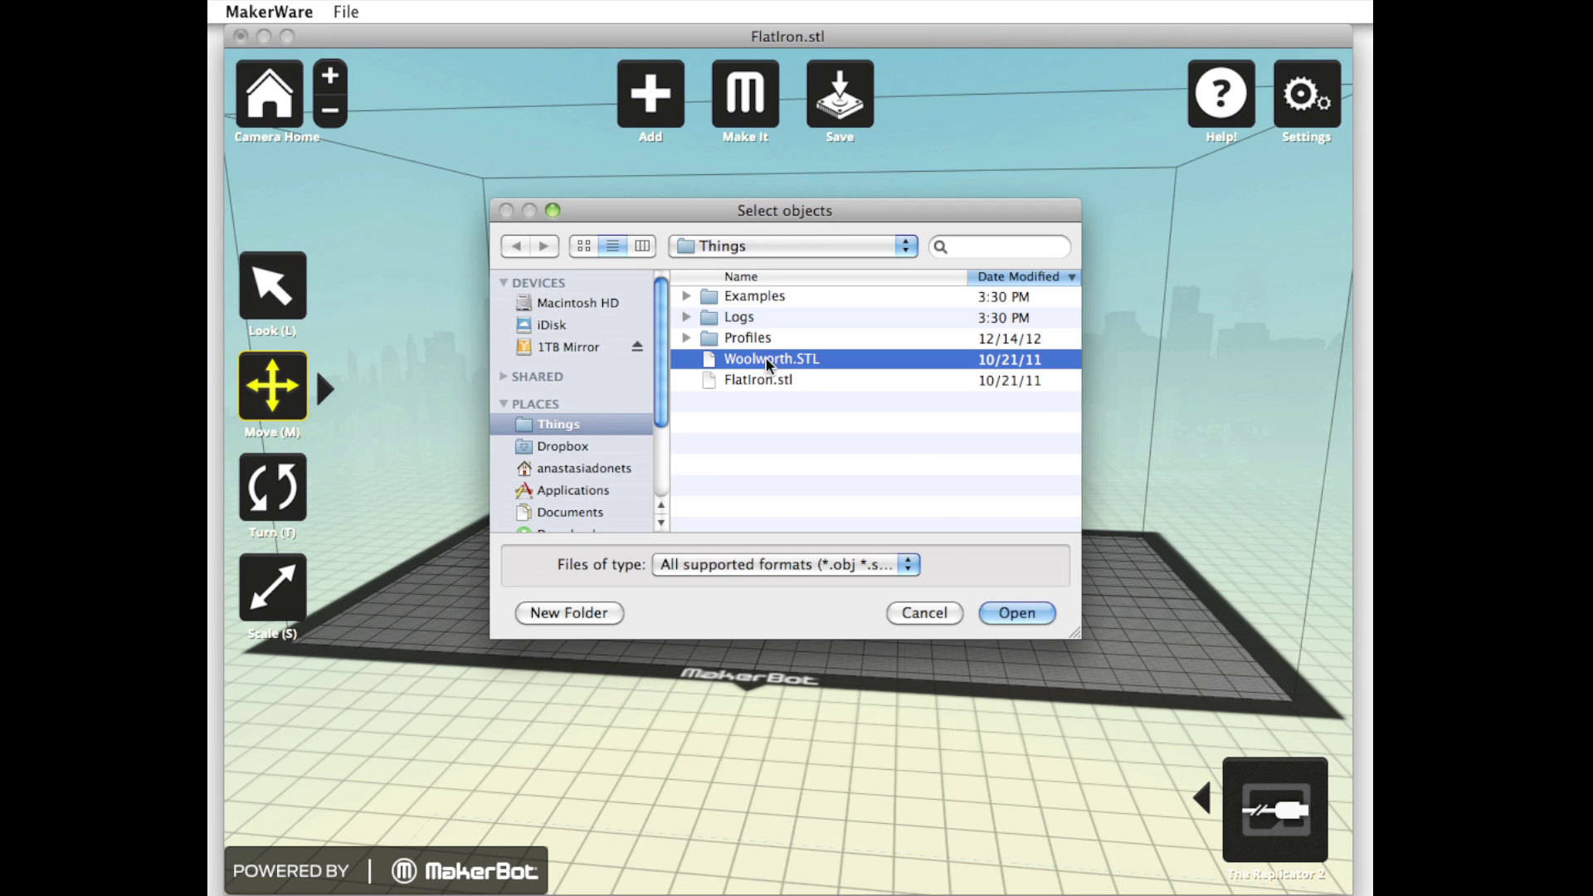
click(1017, 612)
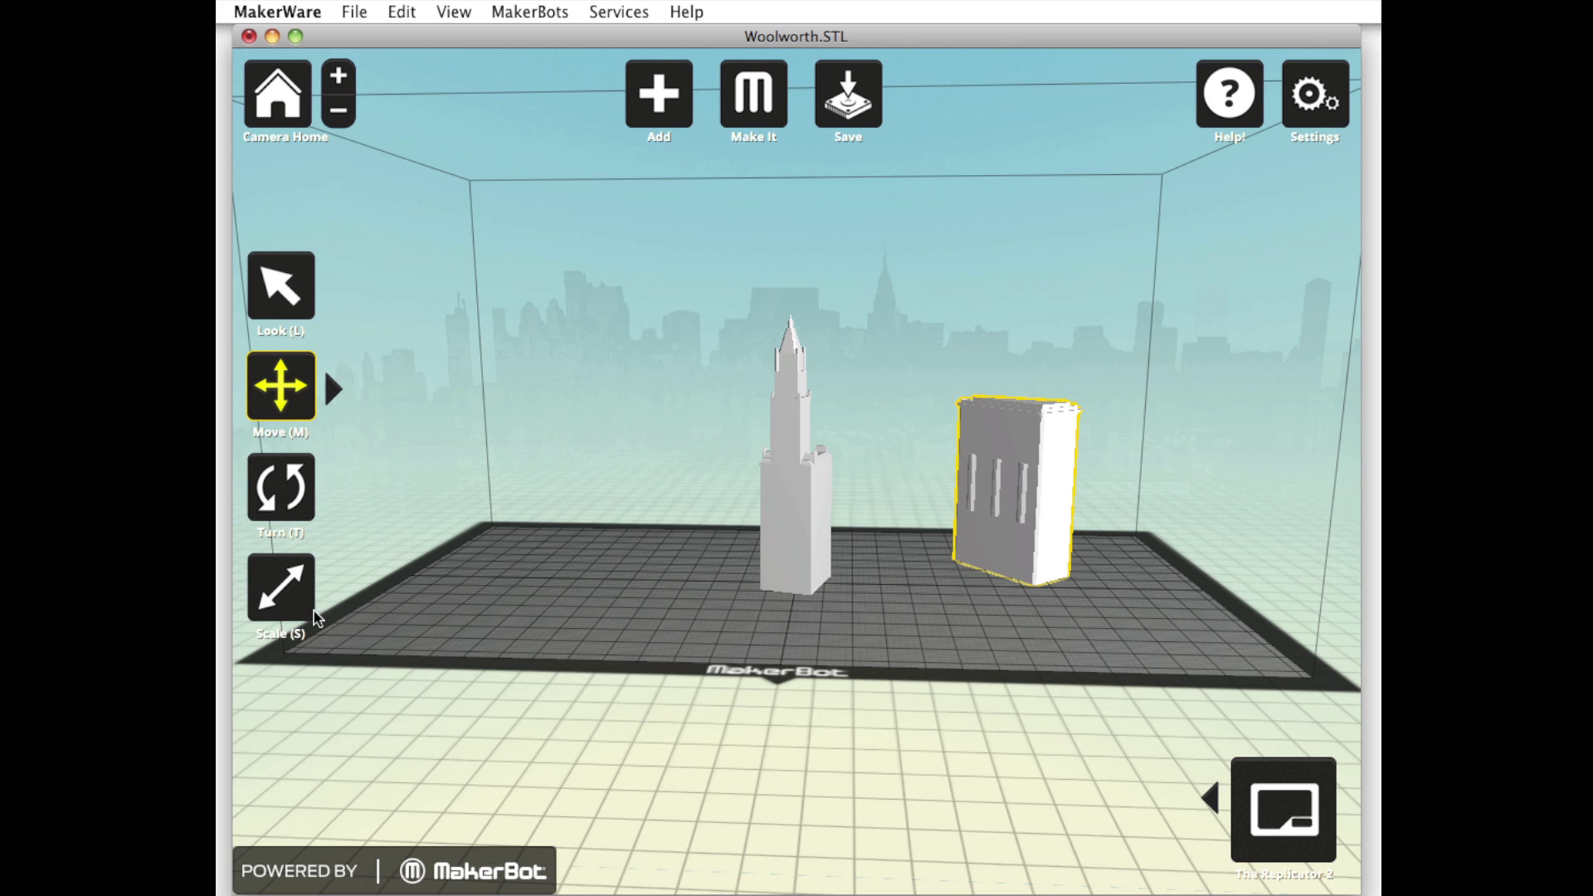
- Select both buildings and scale them together to about 162.8 × 71.7 × 135.1 mm
click(290, 608)
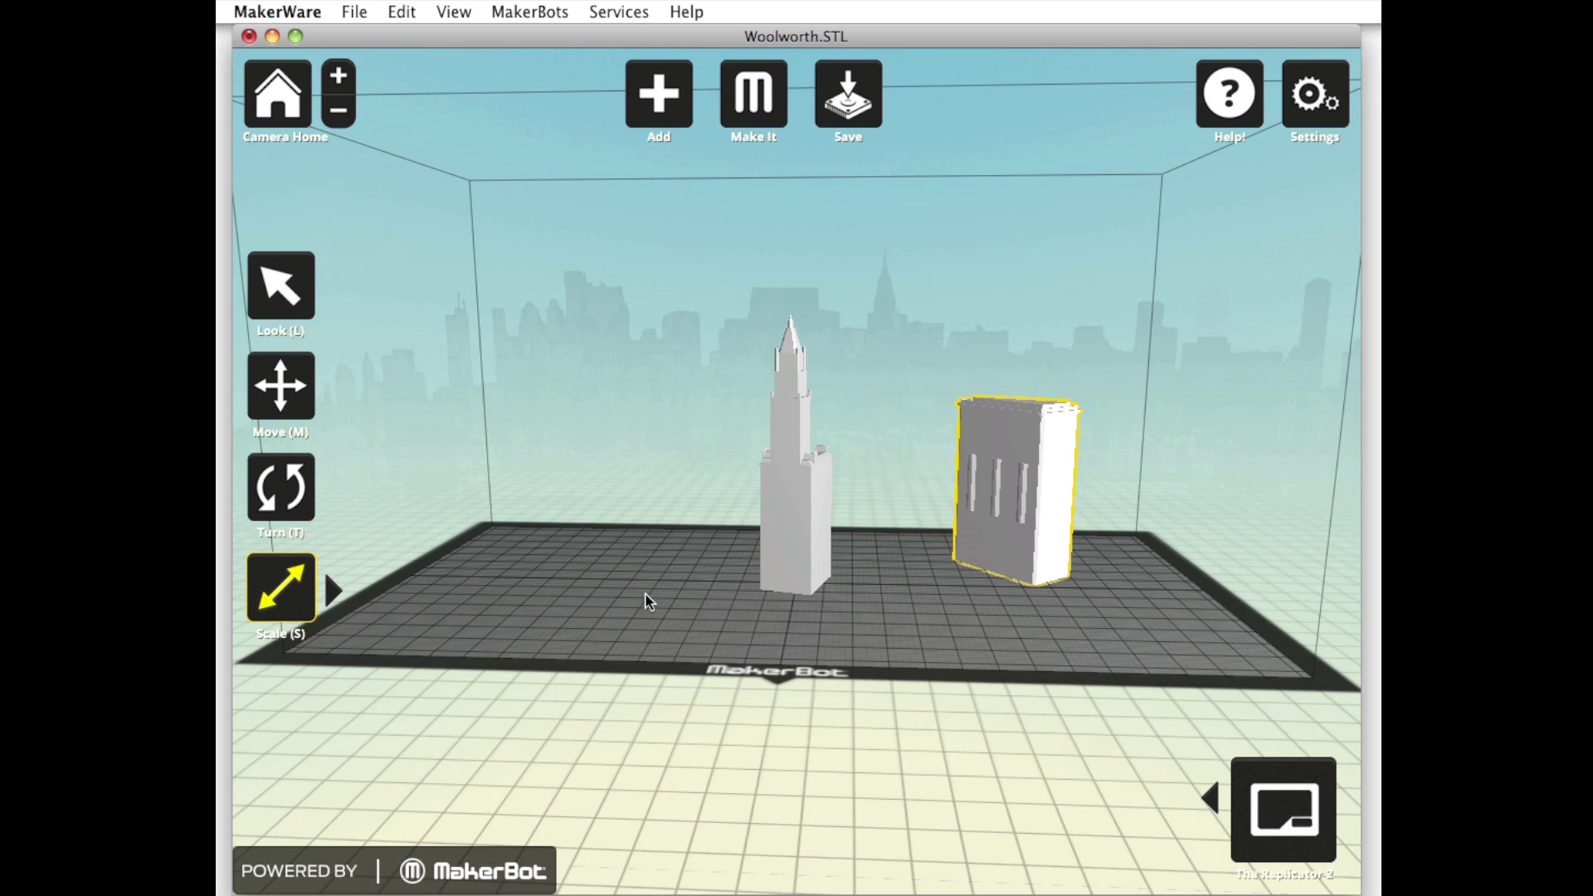
shift+click(773, 569)
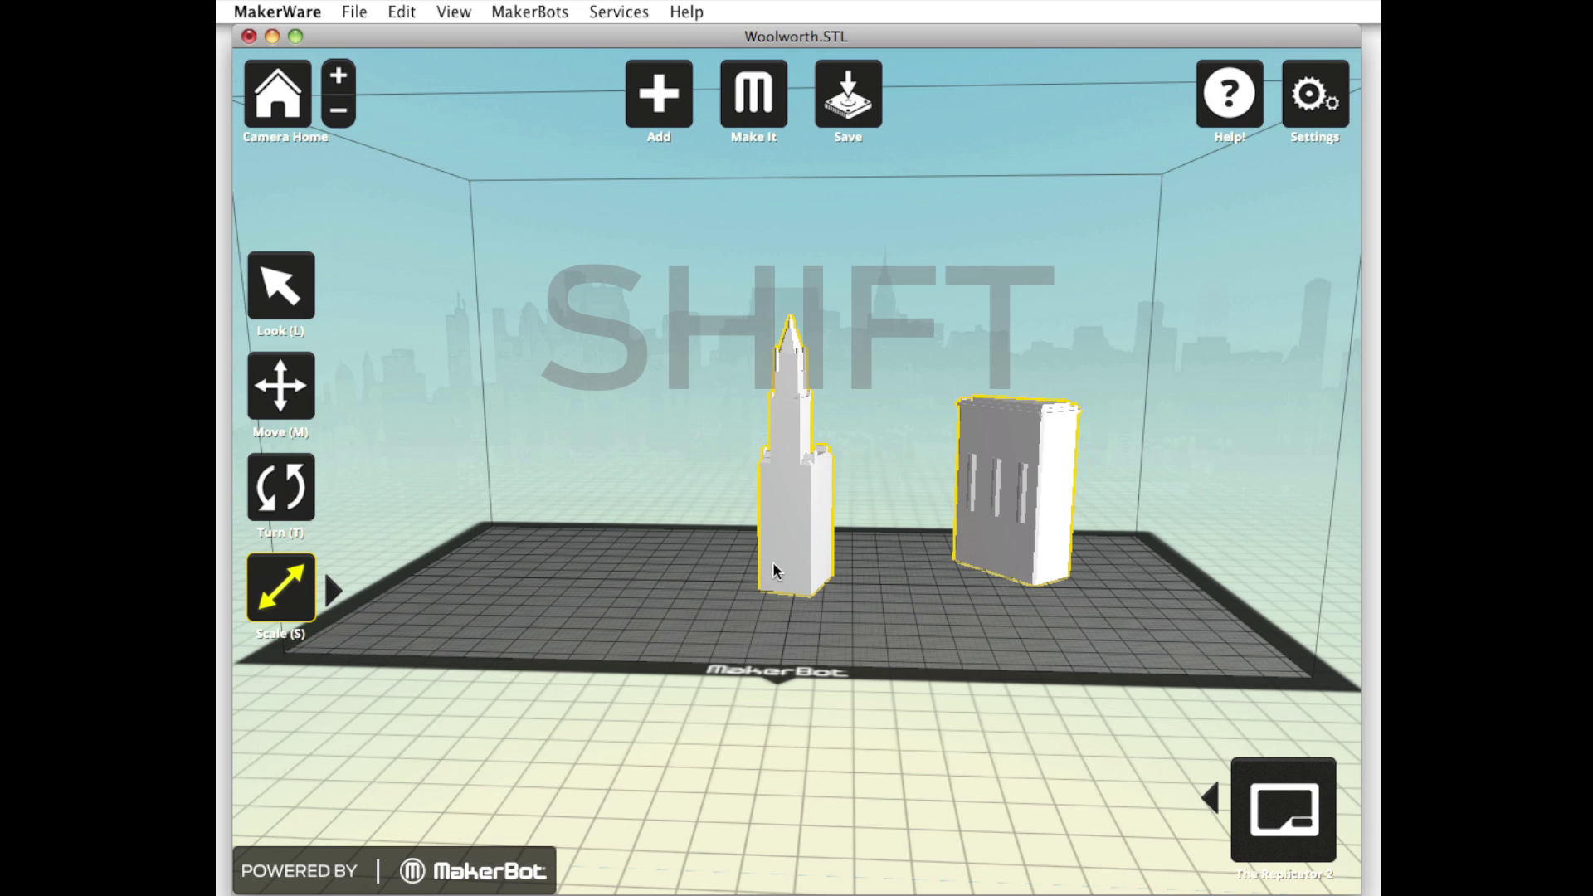
drag(742, 465, 663, 399)
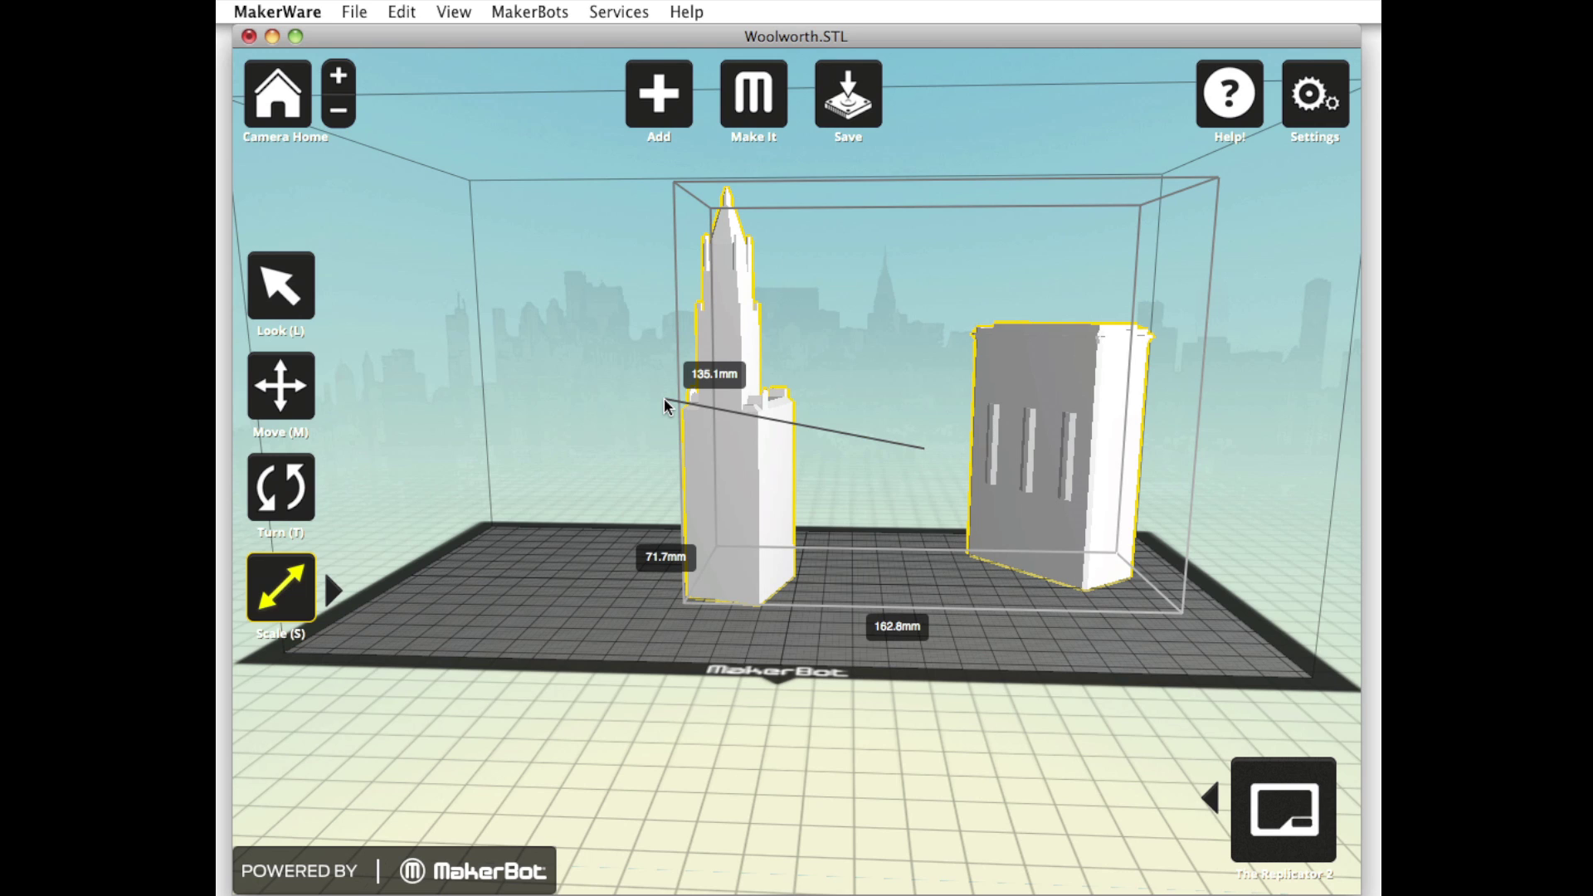
drag(663, 399, 664, 399)
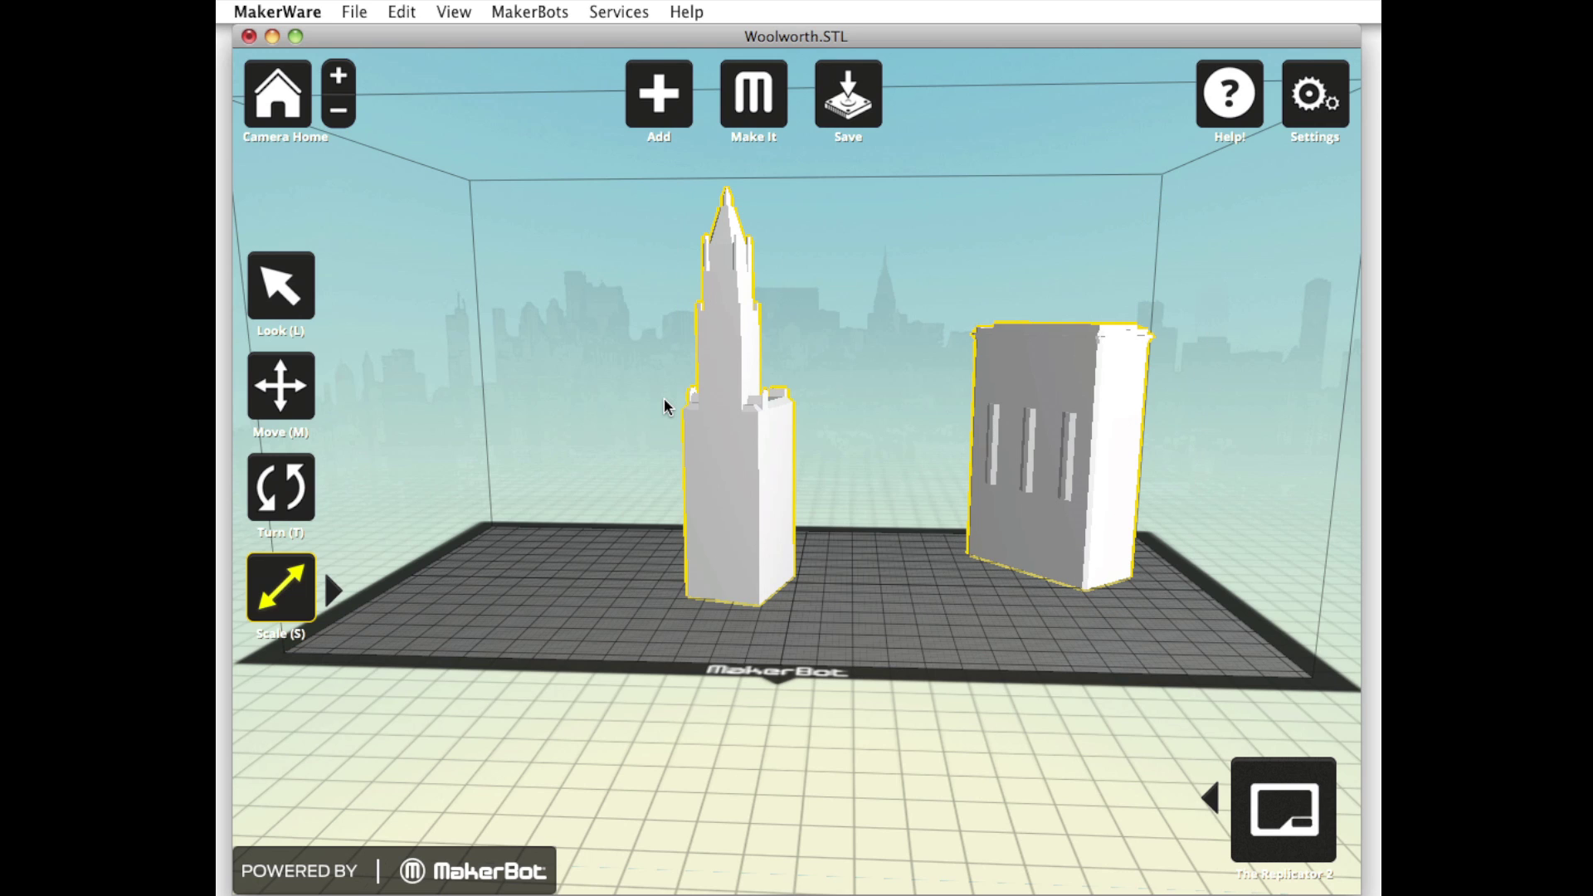
click(334, 594)
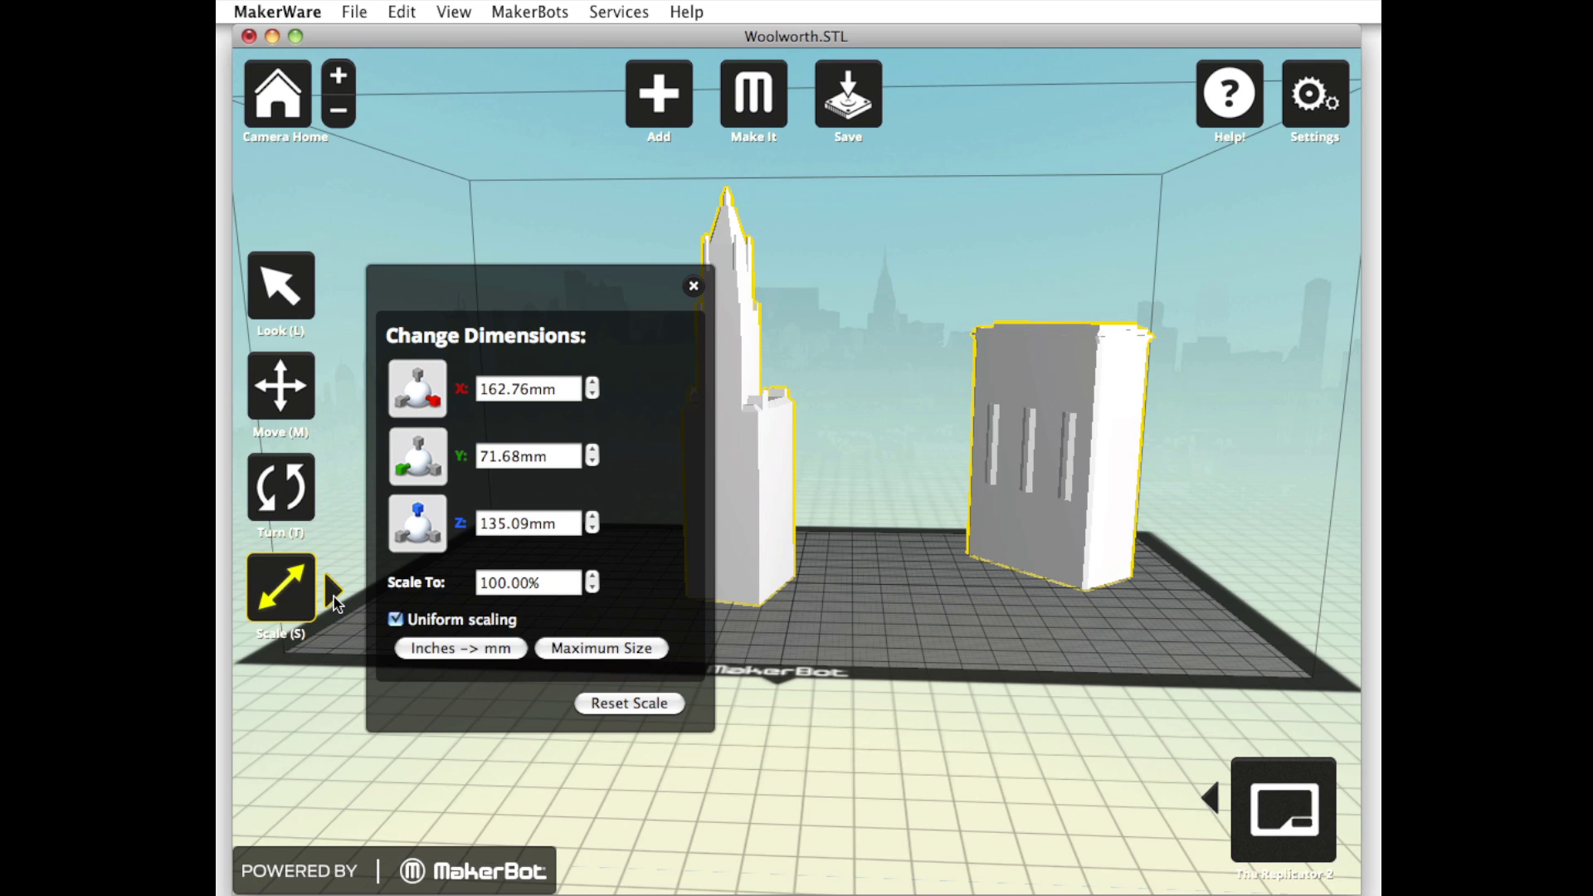
click(335, 599)
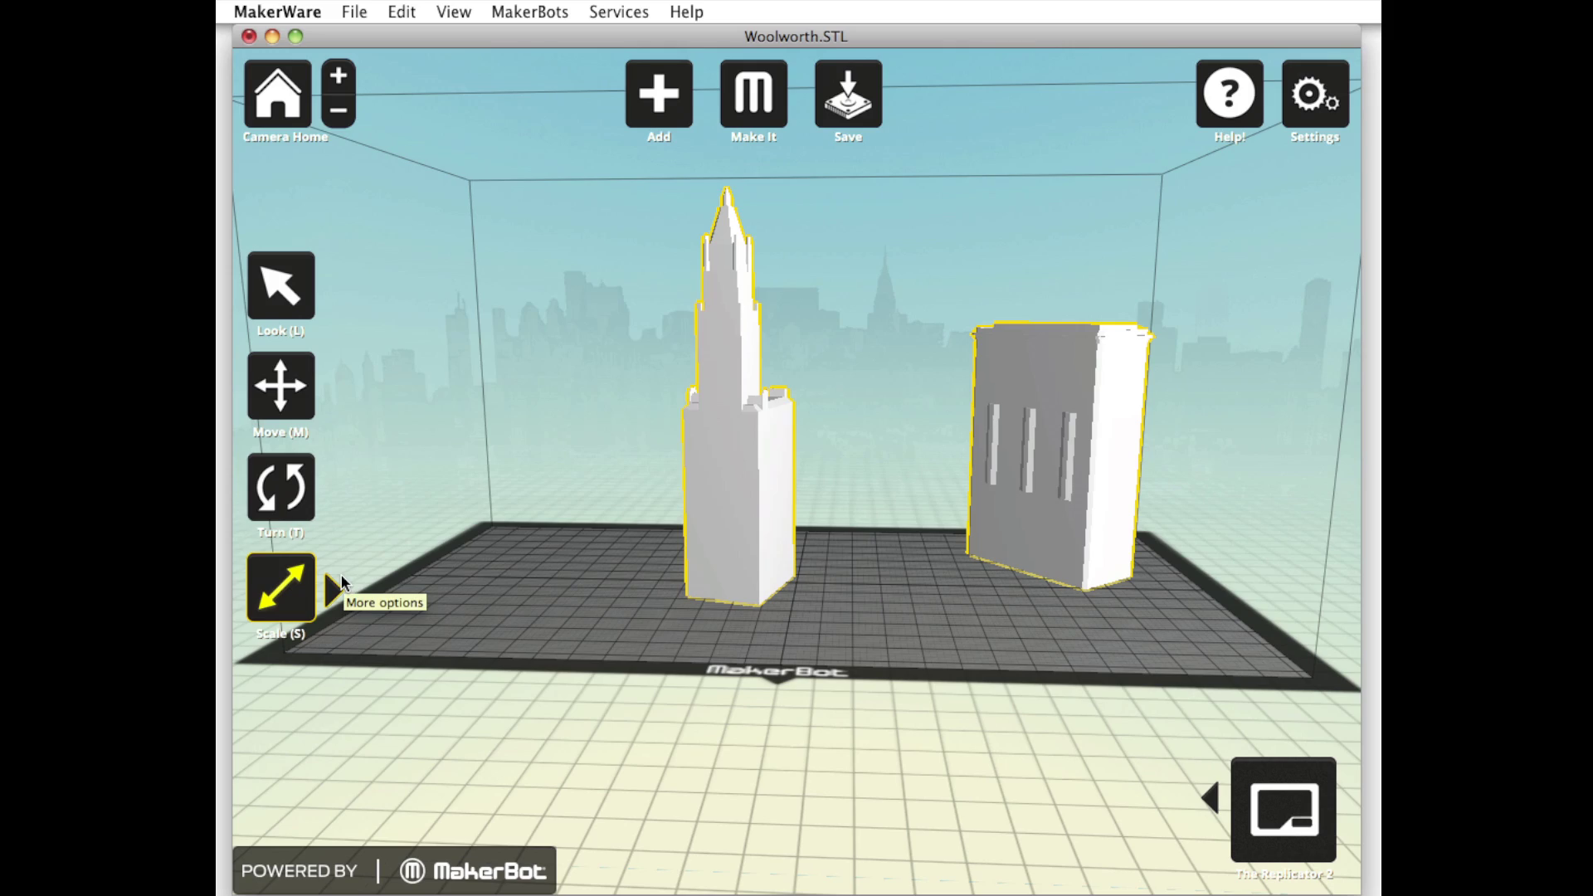
key(l)
mouse_move(357, 585)
mouse_down()
mouse_move(491, 622)
mouse_move(715, 605)
mouse_move(779, 575)
mouse_move(779, 559)
mouse_move(743, 608)
mouse_move(572, 605)
mouse_move(466, 544)
mouse_move(360, 574)
mouse_up()
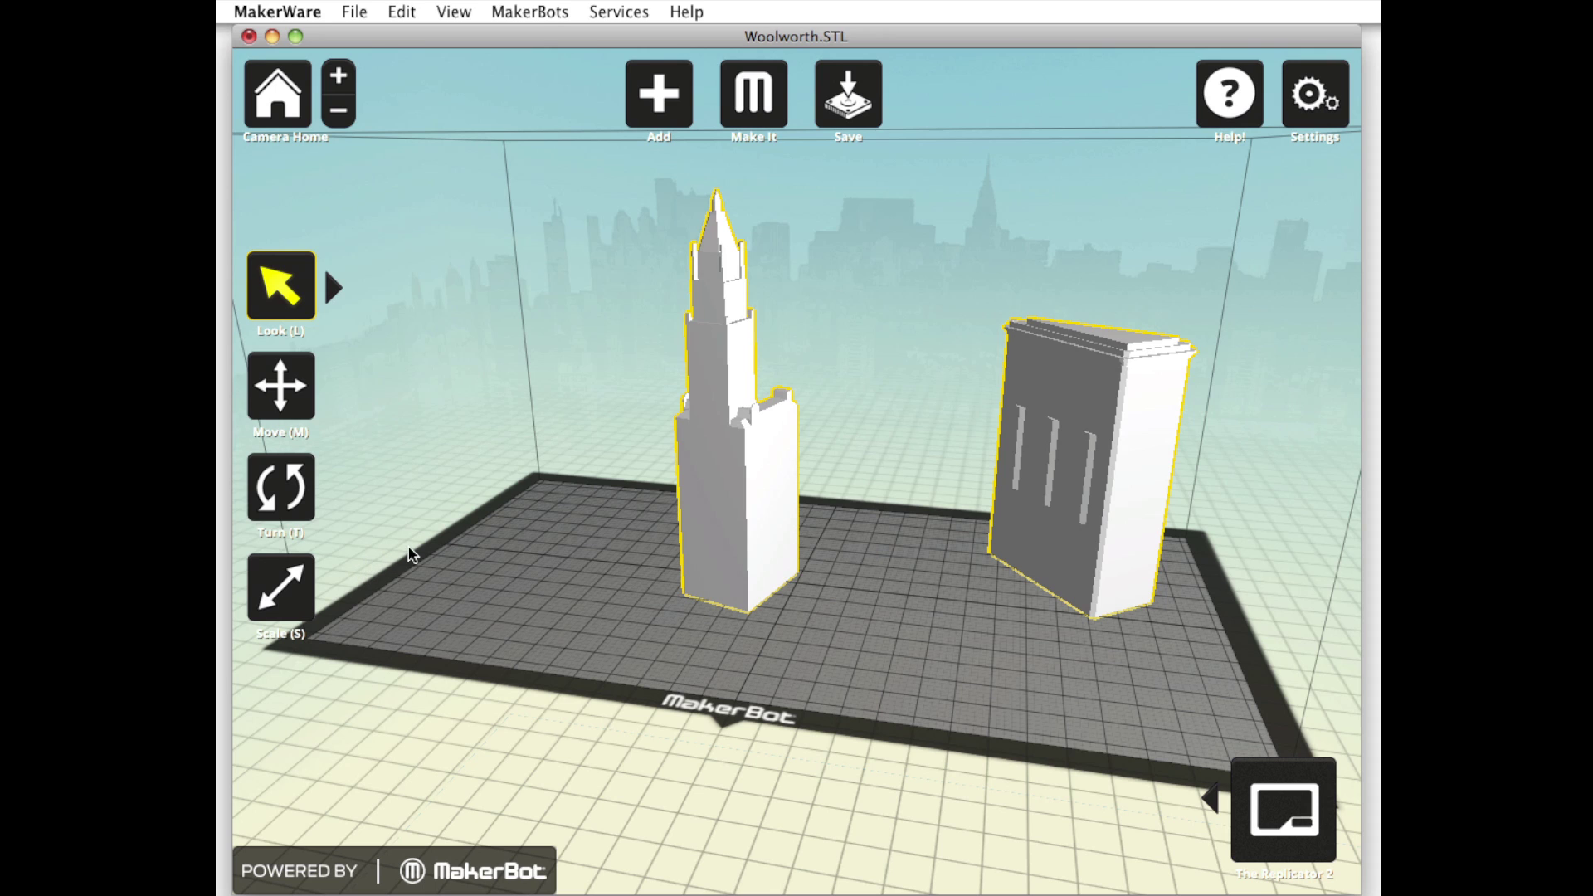
- Save the two-building scene as NYCBuildings with file type Thing (*.thing)
click(867, 113)
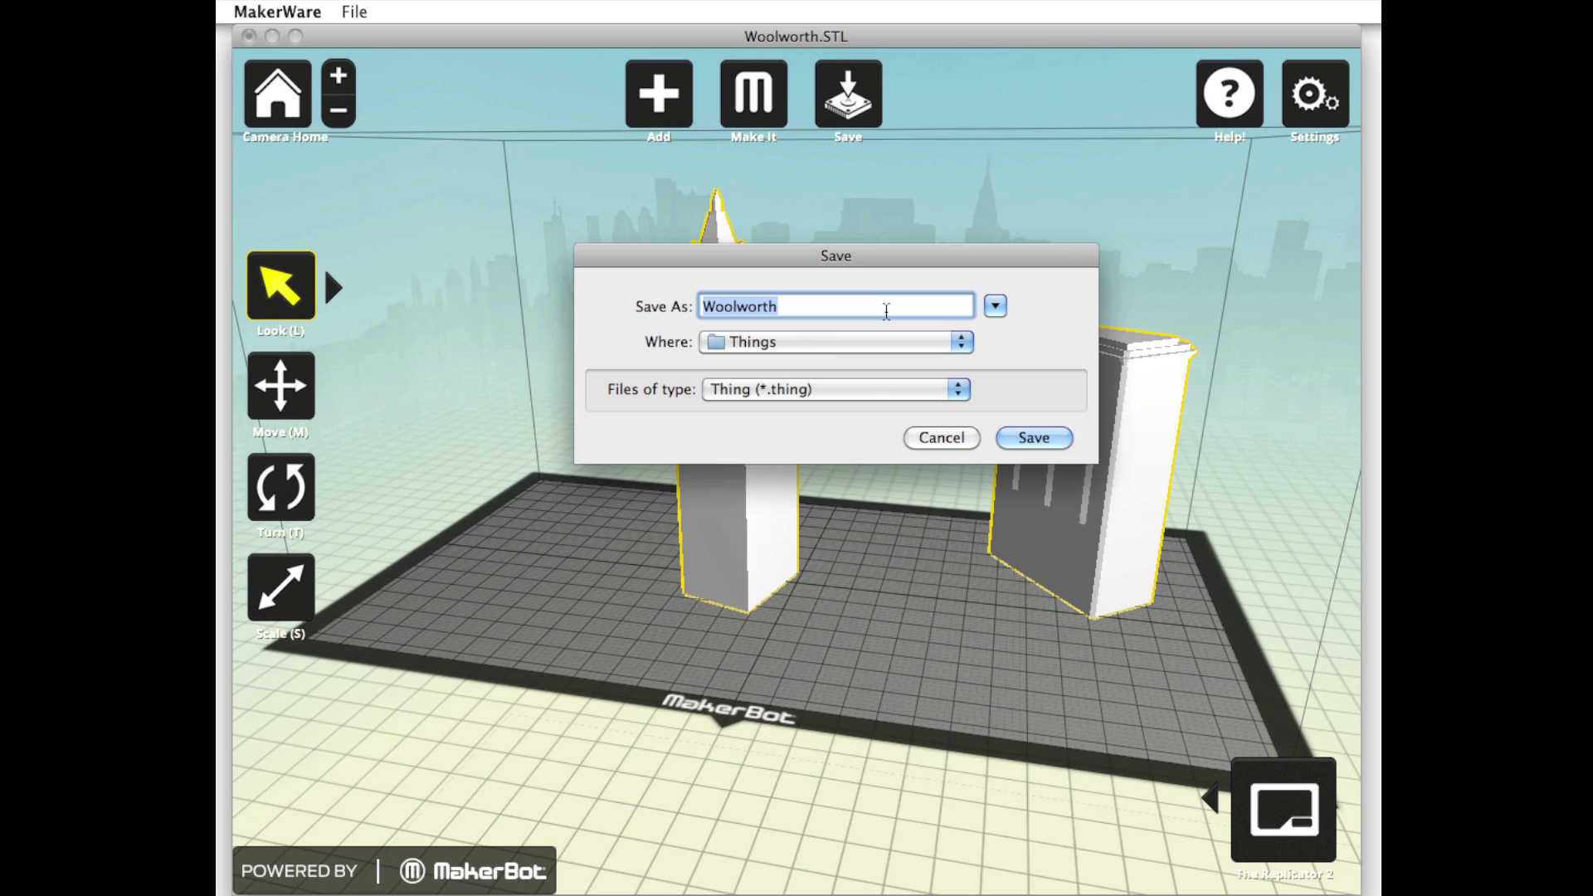
text(NYC)
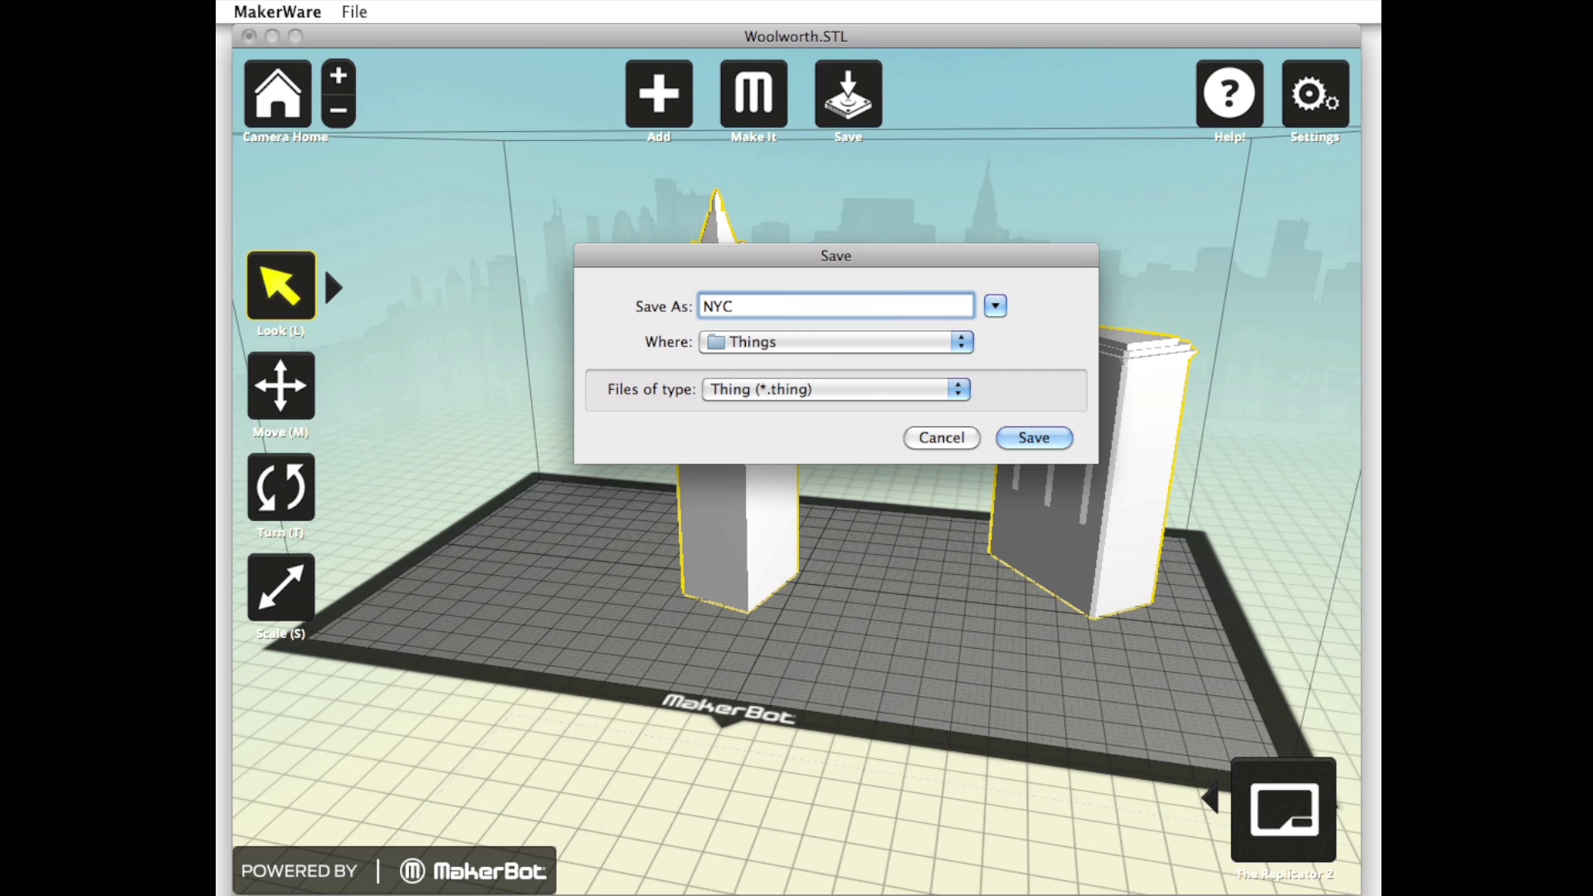
text(Buildings)
click(909, 395)
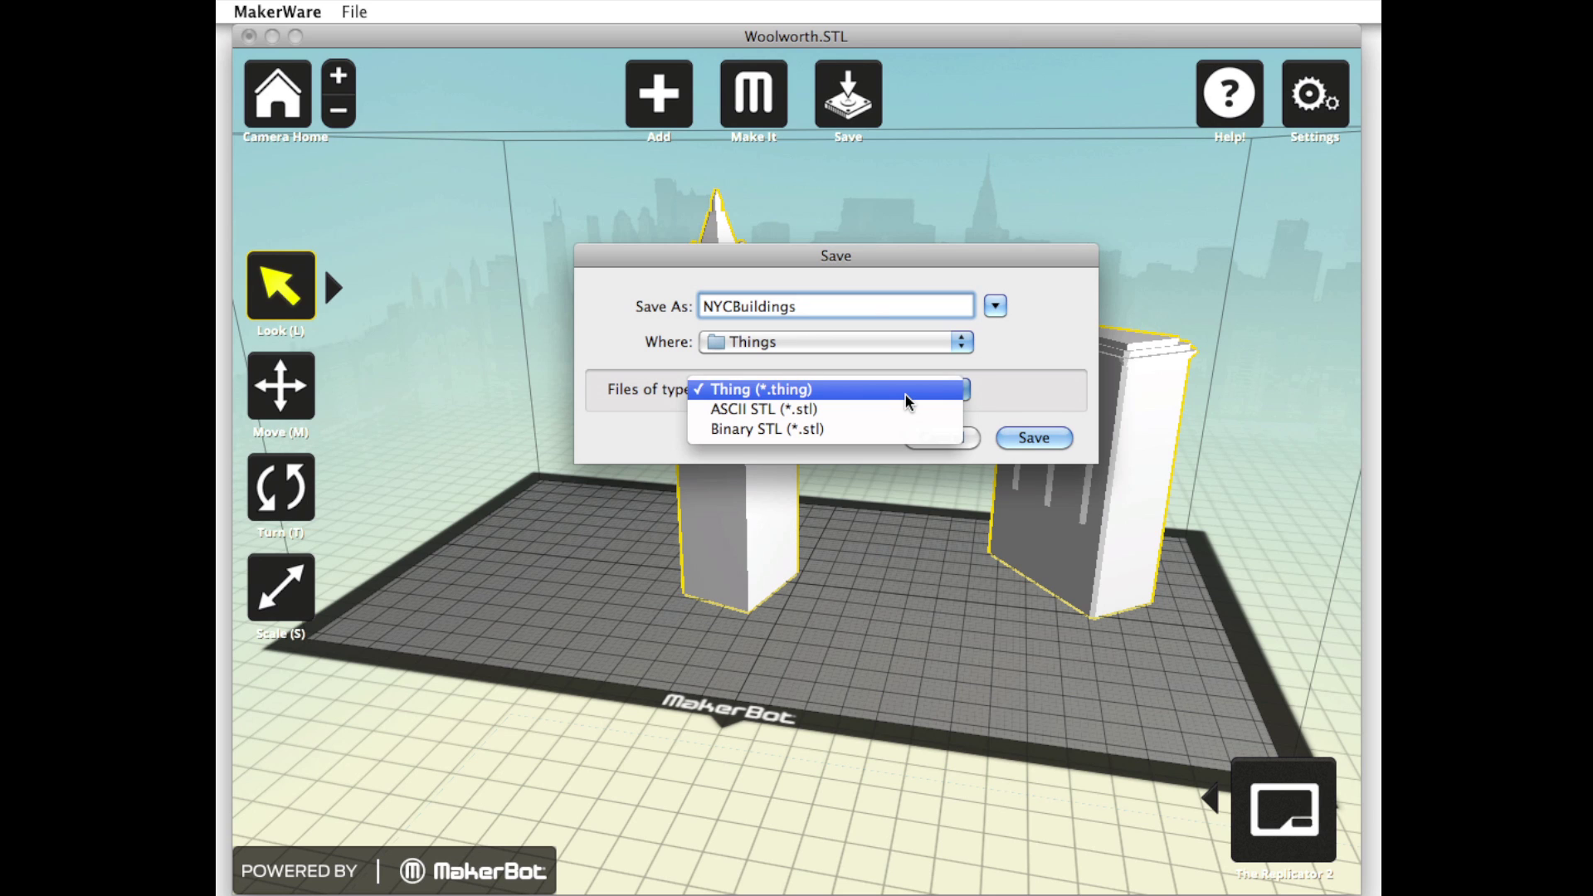
click(907, 395)
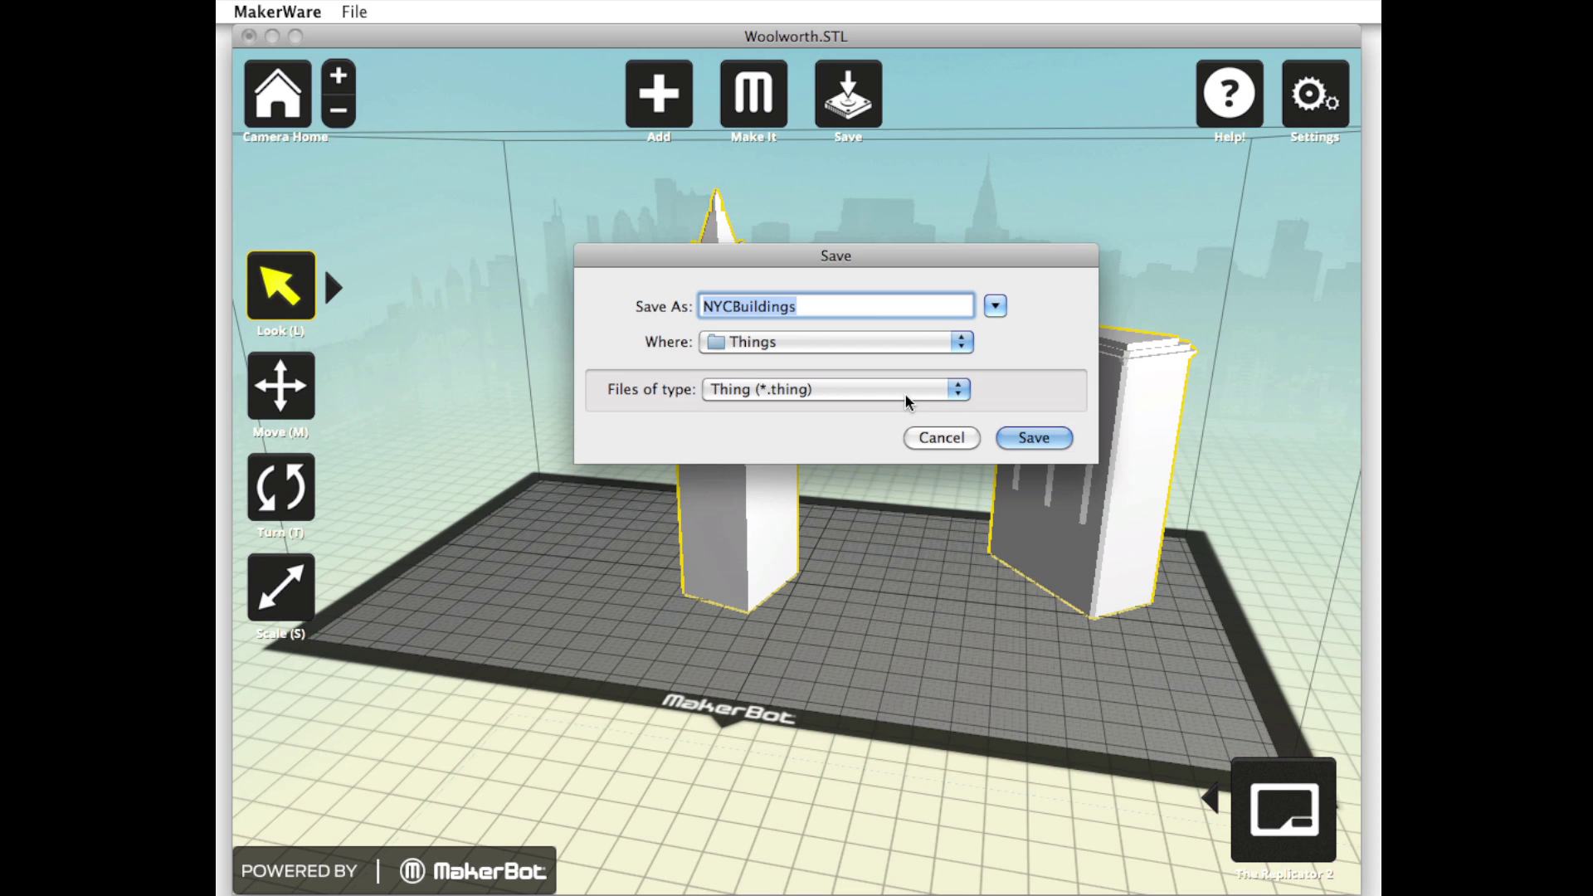
click(1028, 438)
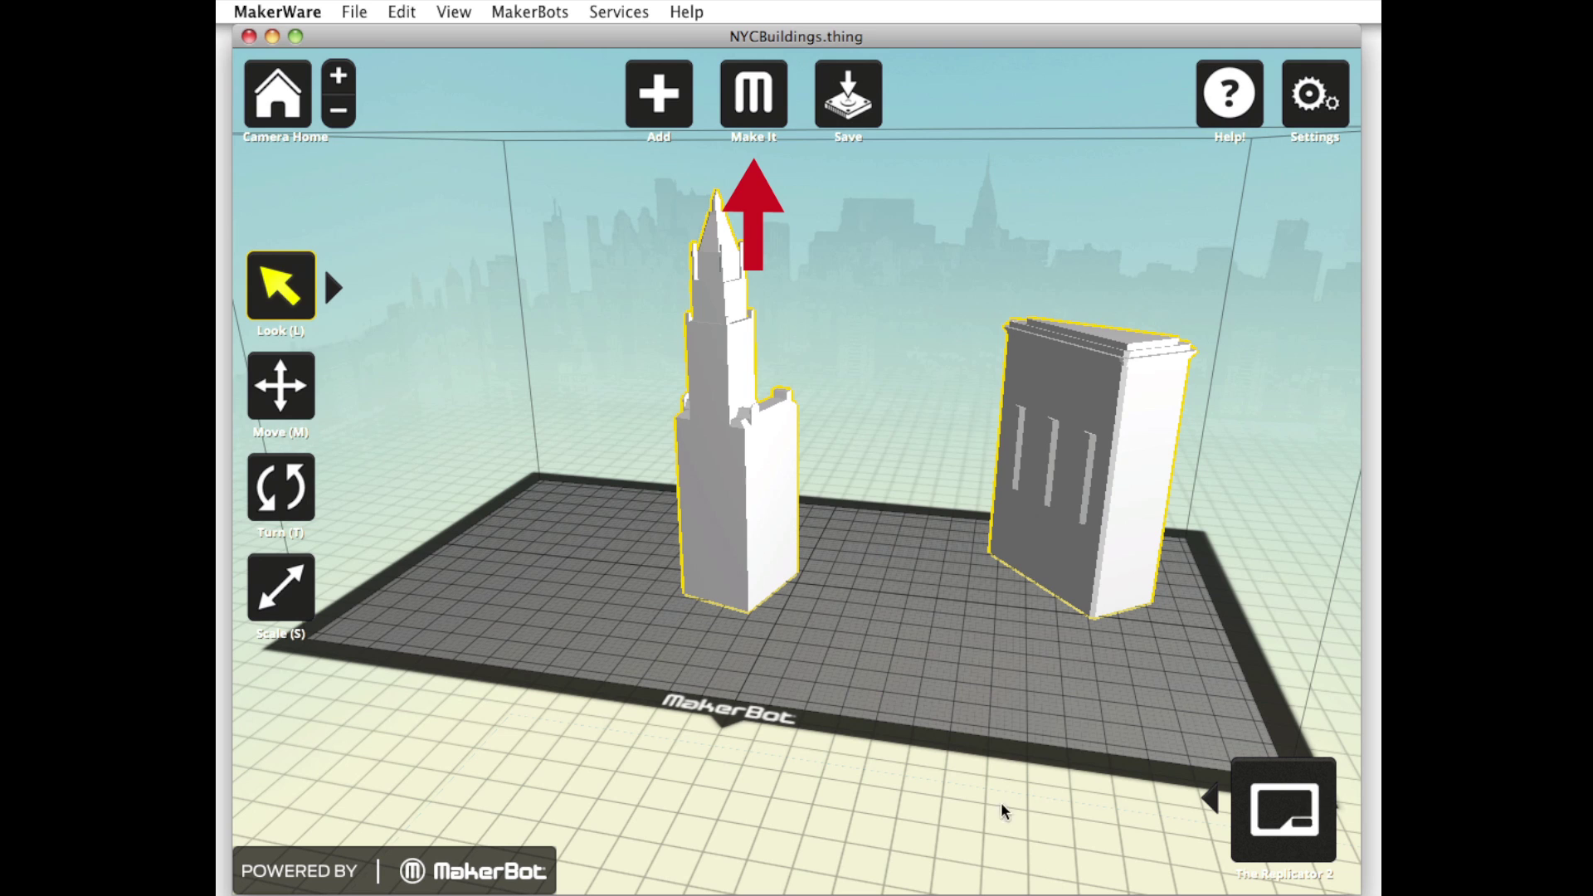
- Open the Make It print settings and keep The Replicator 2 as the target printer
click(761, 95)
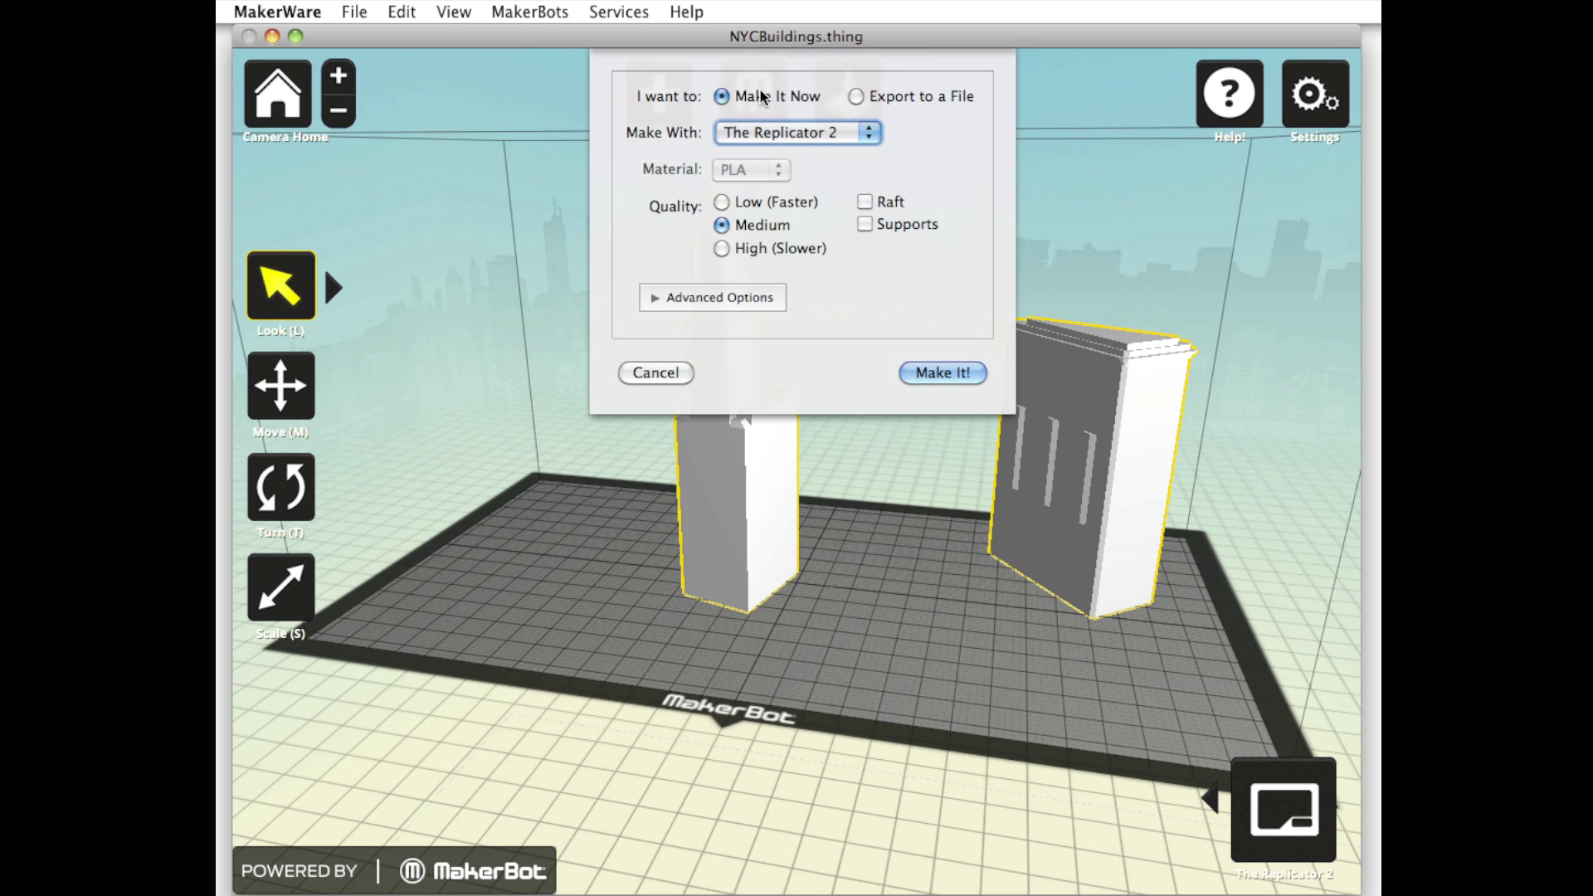
click(774, 133)
click(775, 134)
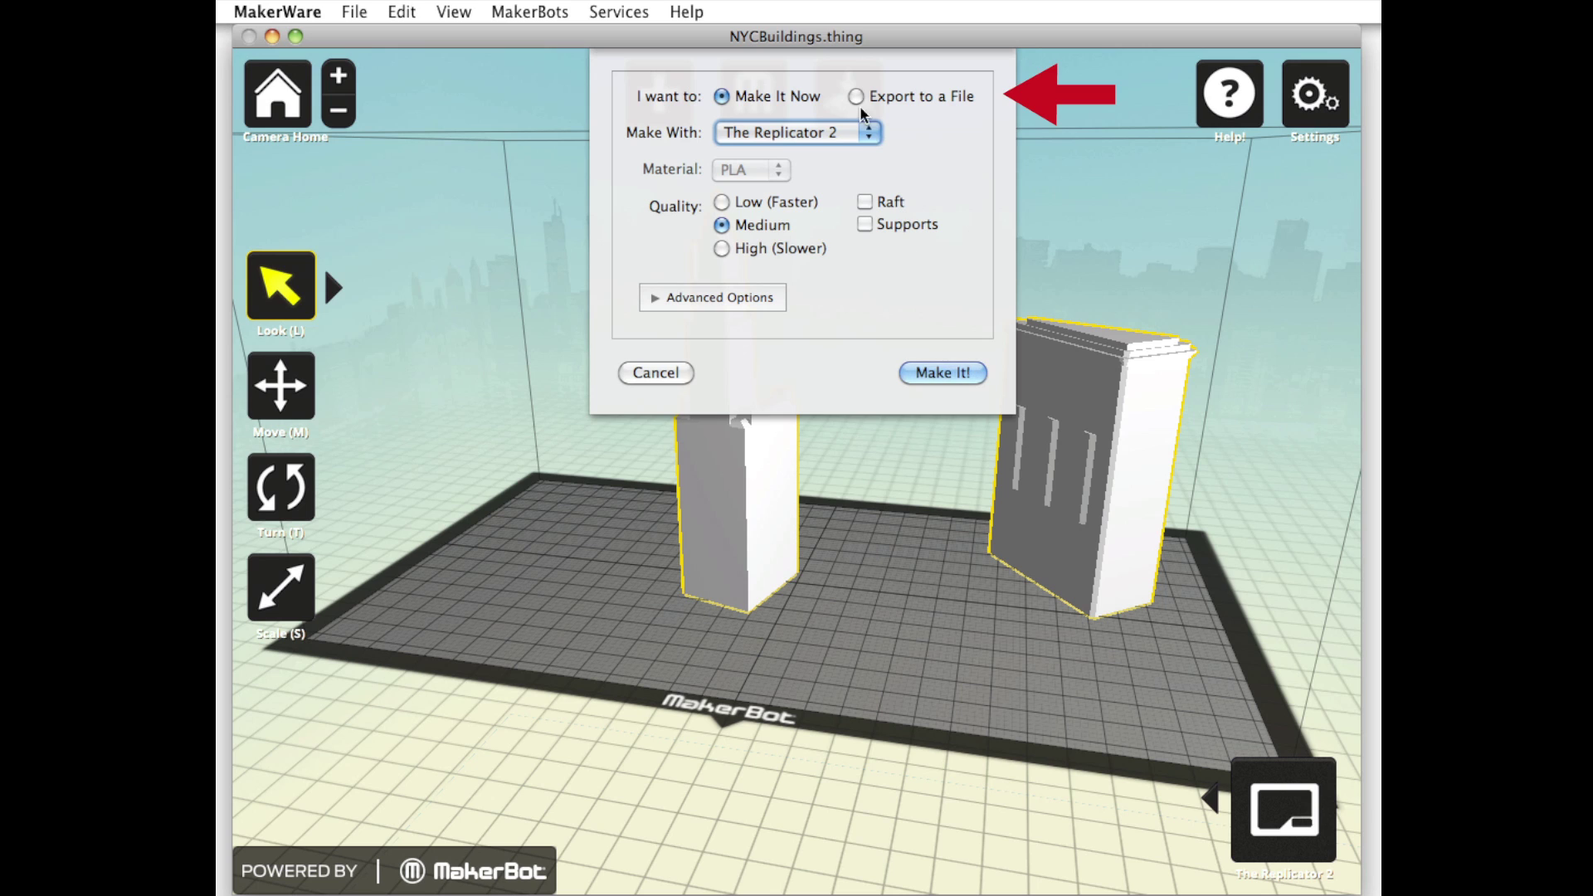
- Choose Export to a File and set up NYCBuildings as an X3G file on the EOS_DIGITAL drive
click(854, 97)
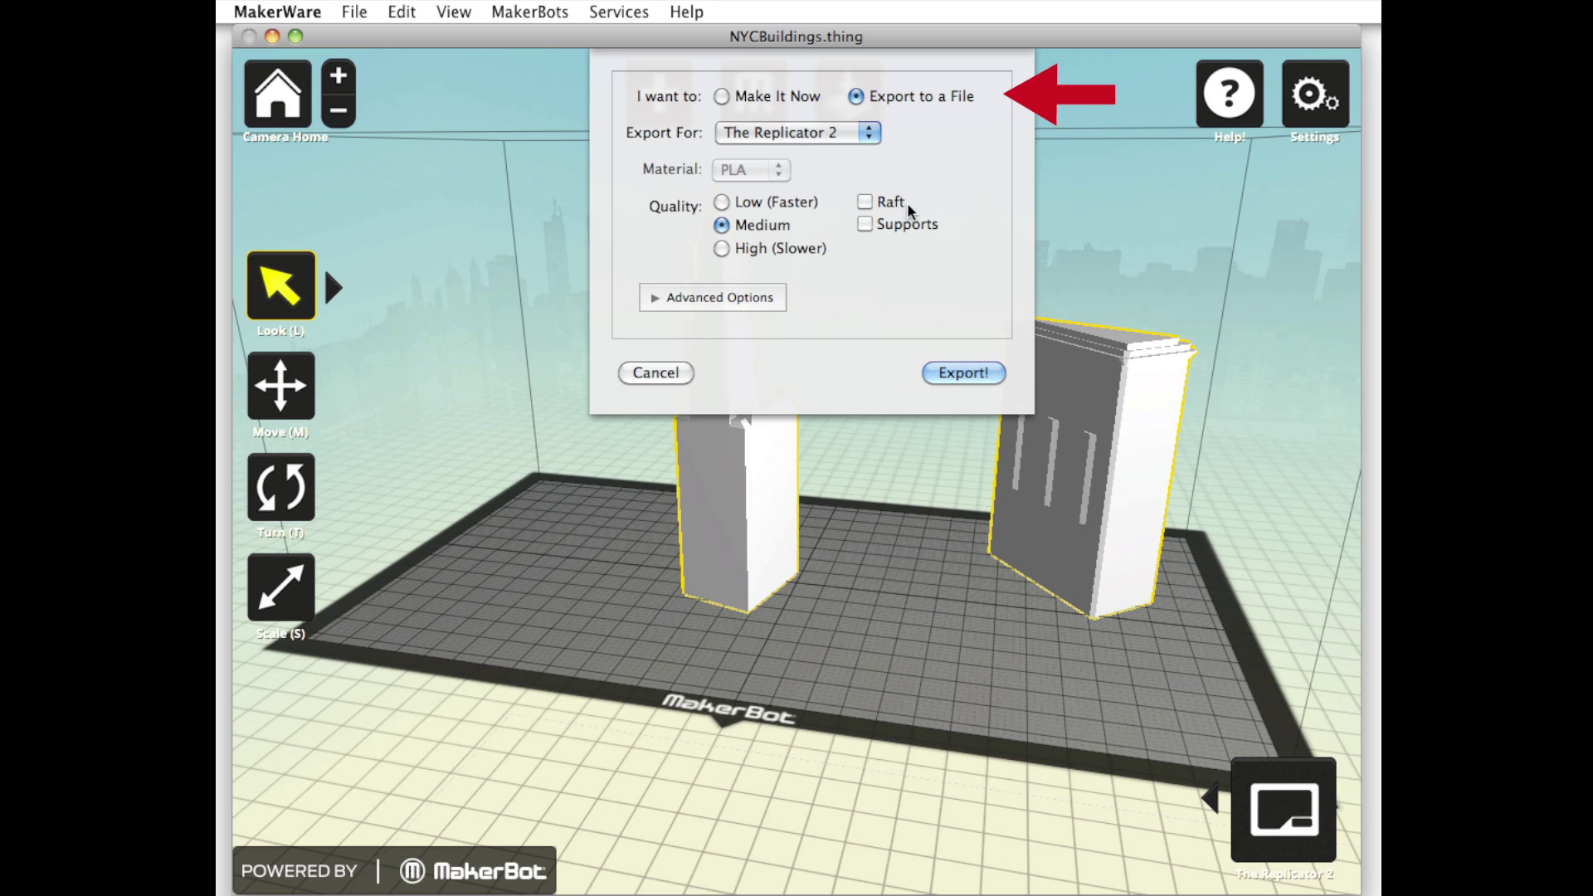
click(993, 373)
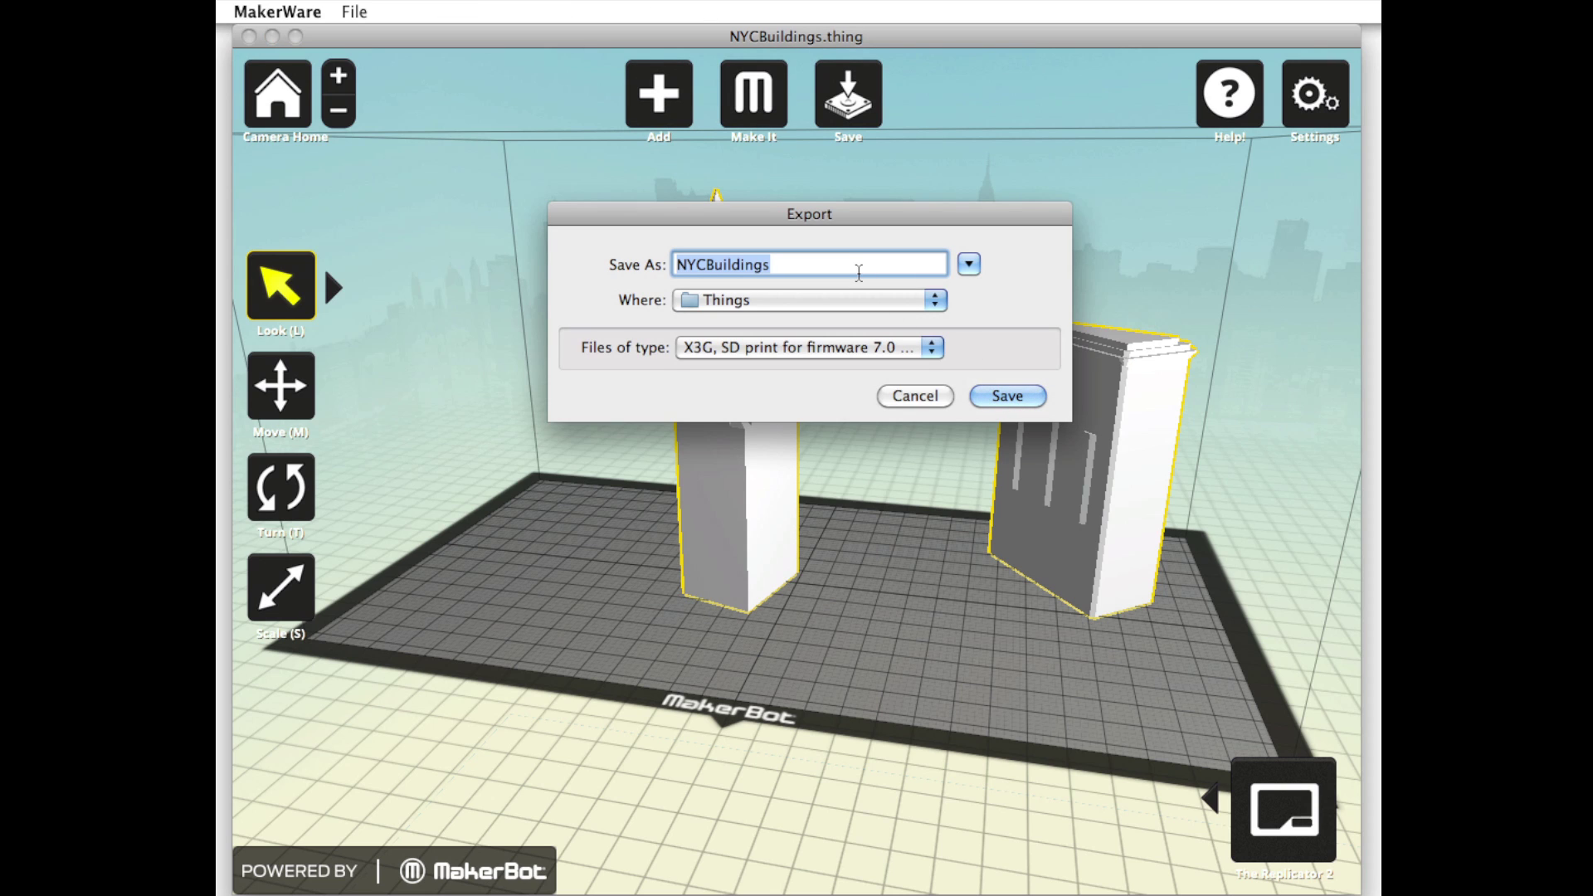
click(860, 299)
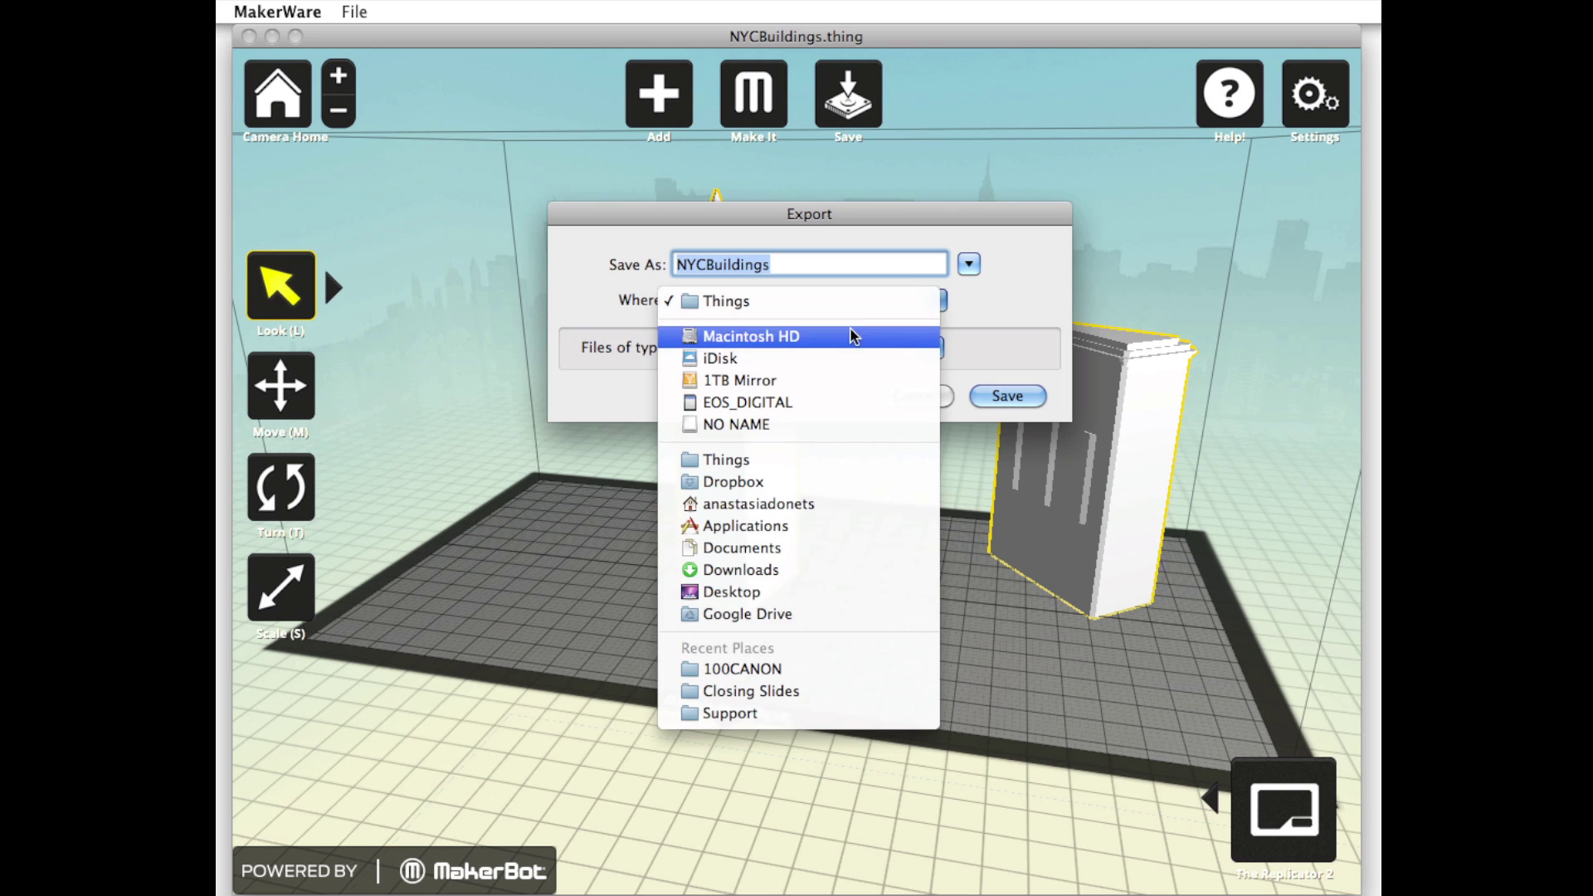
click(833, 402)
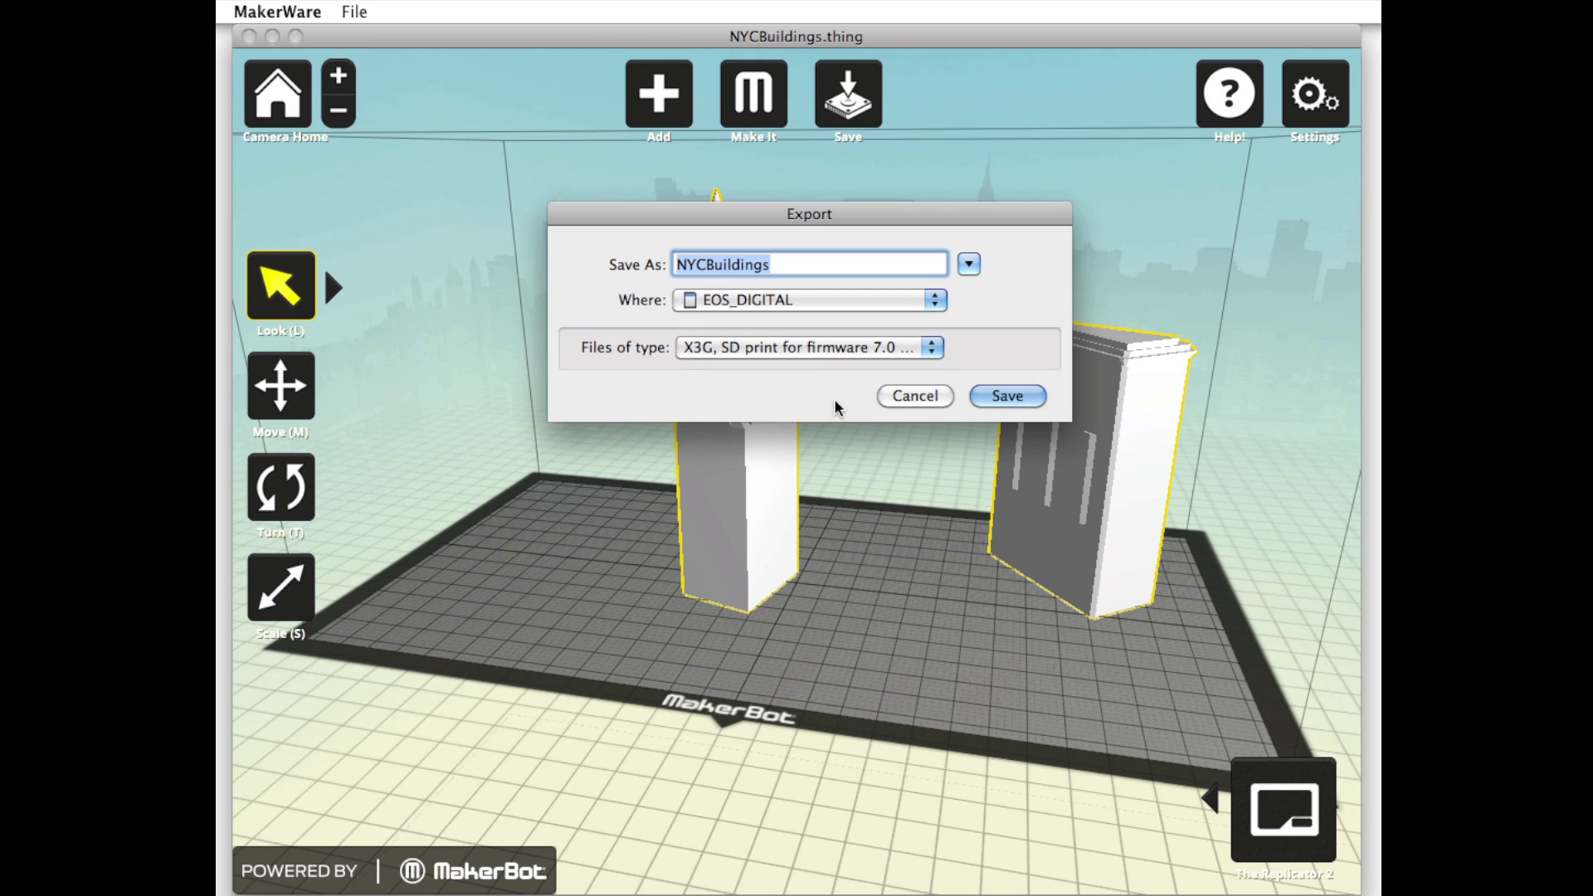
click(837, 352)
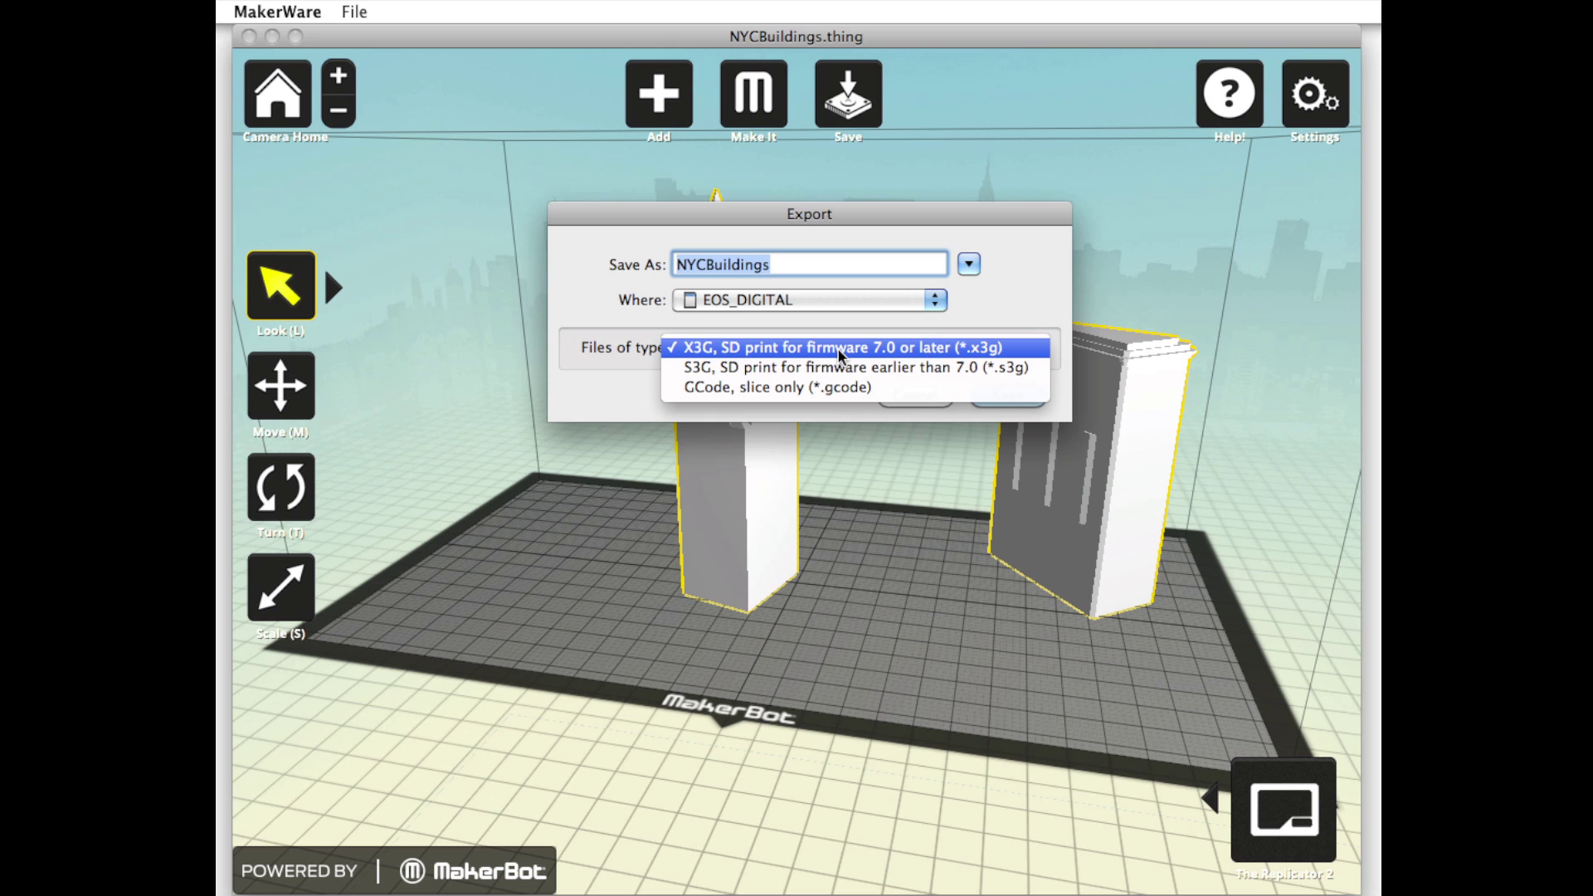
click(839, 348)
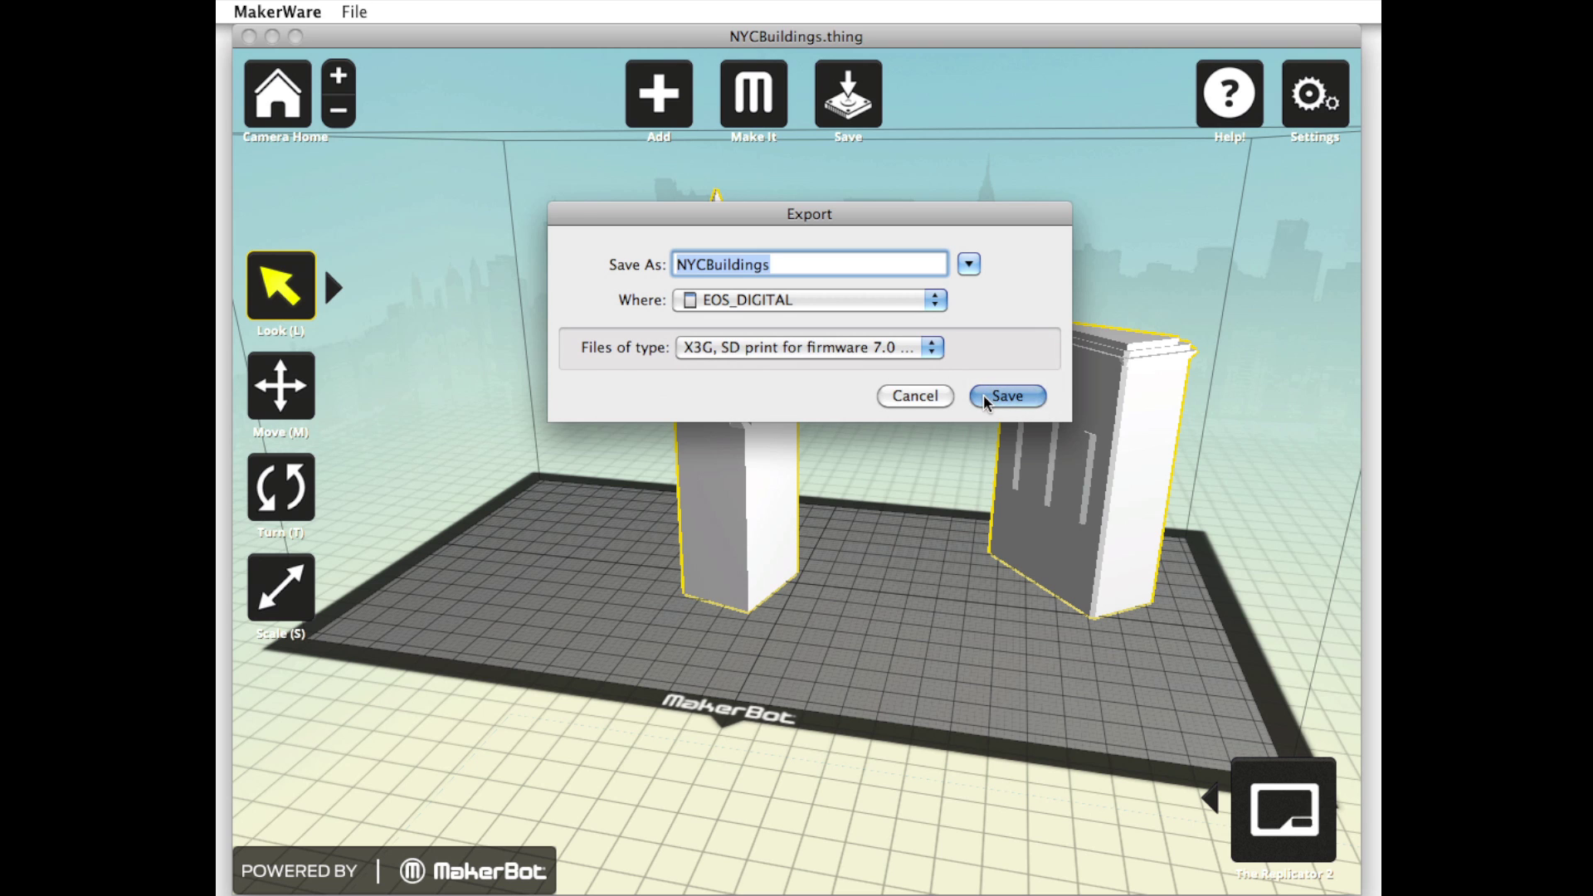